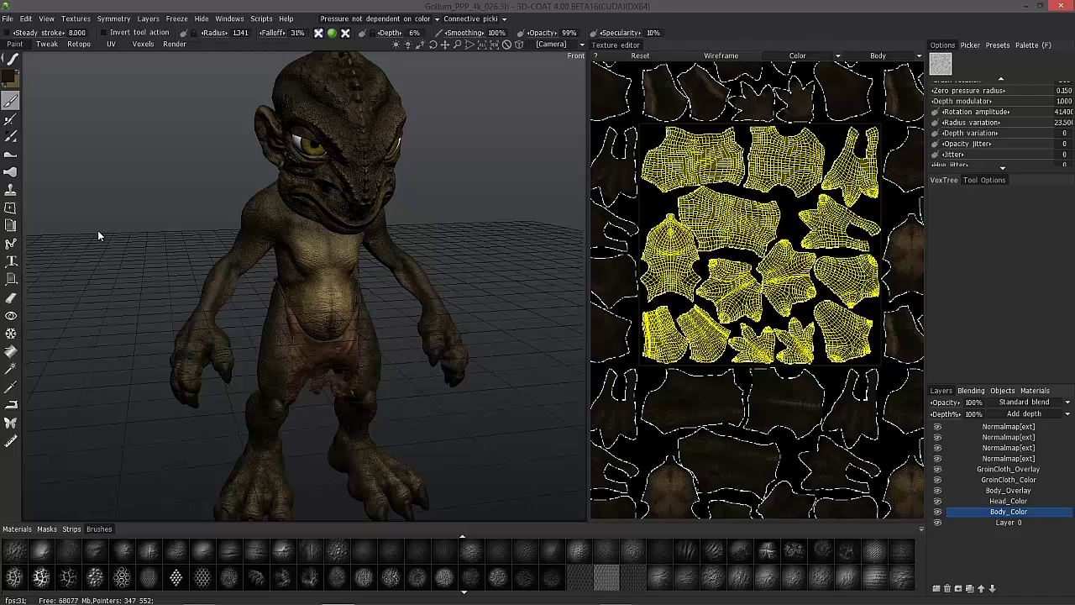
- Enable symmetry across the X axis for painting the creature's body
{"action": "left_click_drag", "start_coordinate": [336, 277], "coordinate": [287, 279], "text": "alt"}
{"action": "middle_click_drag", "start_coordinate": [287, 280], "coordinate": [331, 318]}
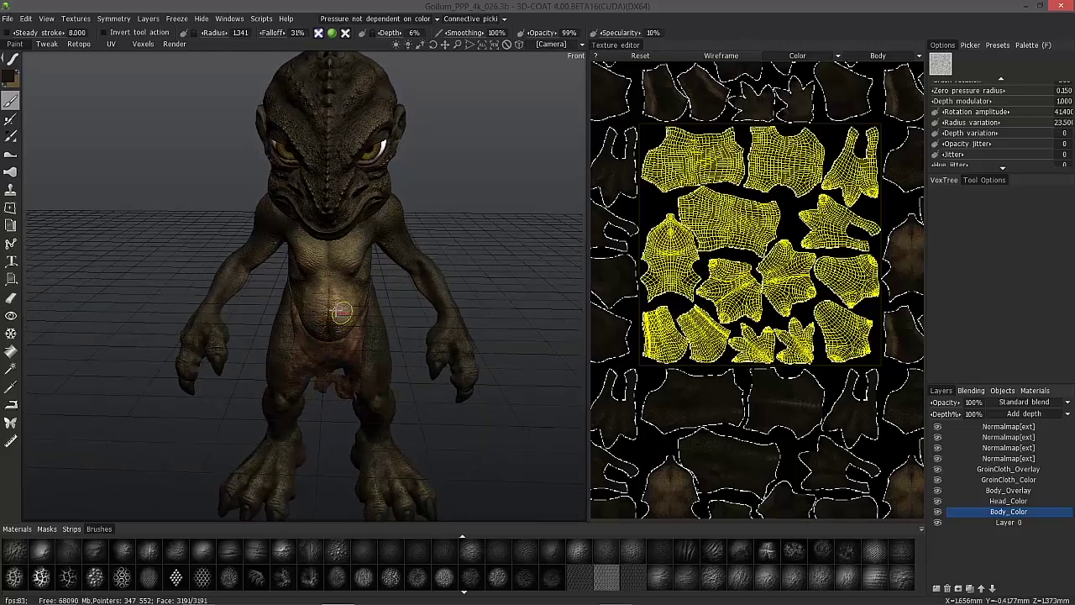
{"action": "key", "text": "s"}
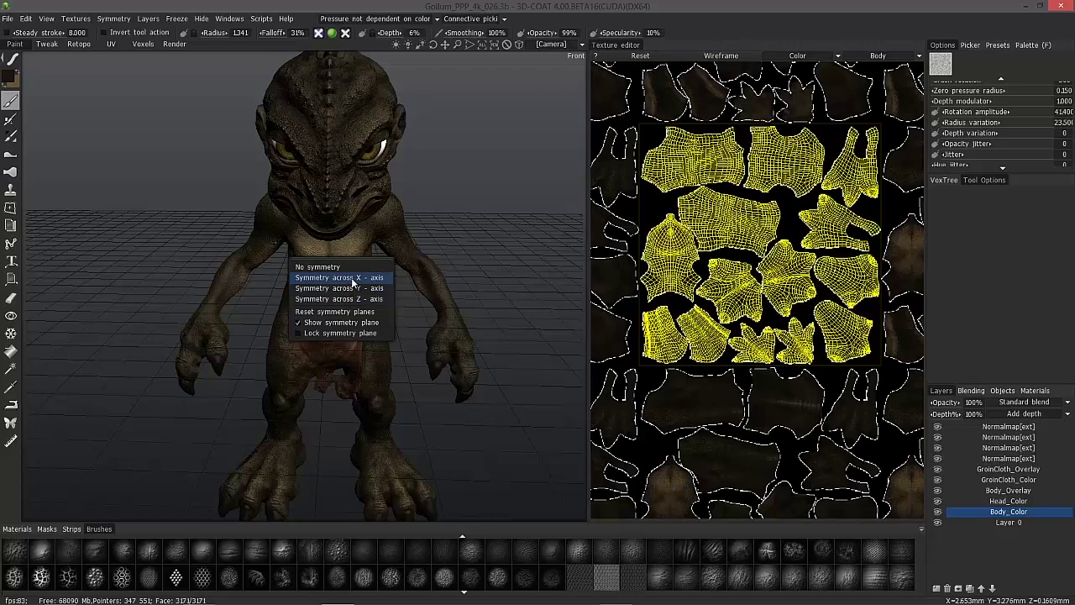
{"action": "left_click", "coordinate": [354, 279]}
{"action": "middle_click_drag", "start_coordinate": [369, 286], "coordinate": [320, 307]}
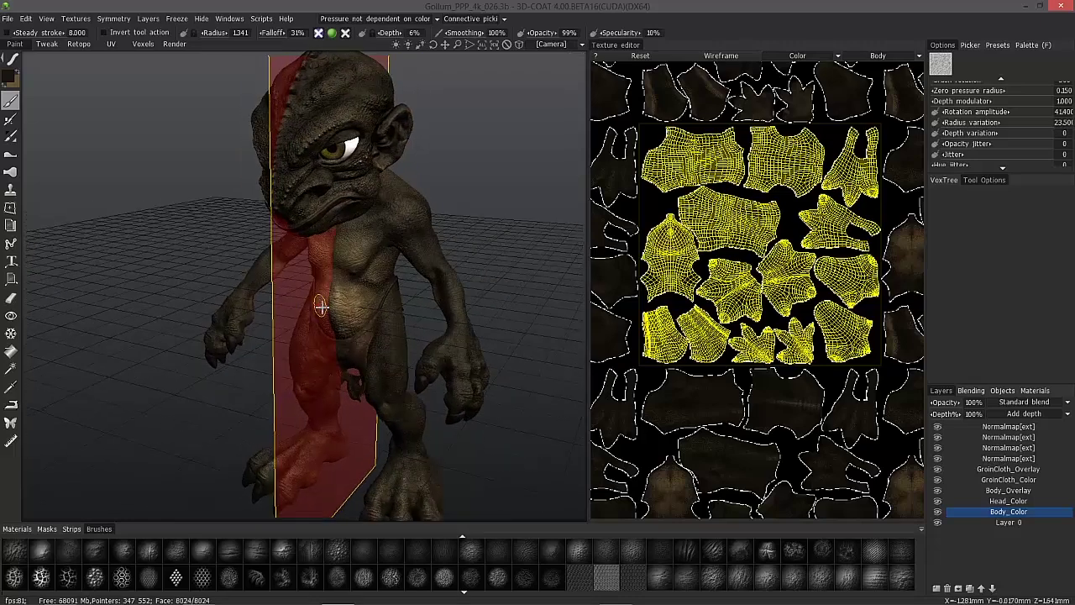
- Hide the symmetry plane and show it again
{"action": "key", "text": "s"}
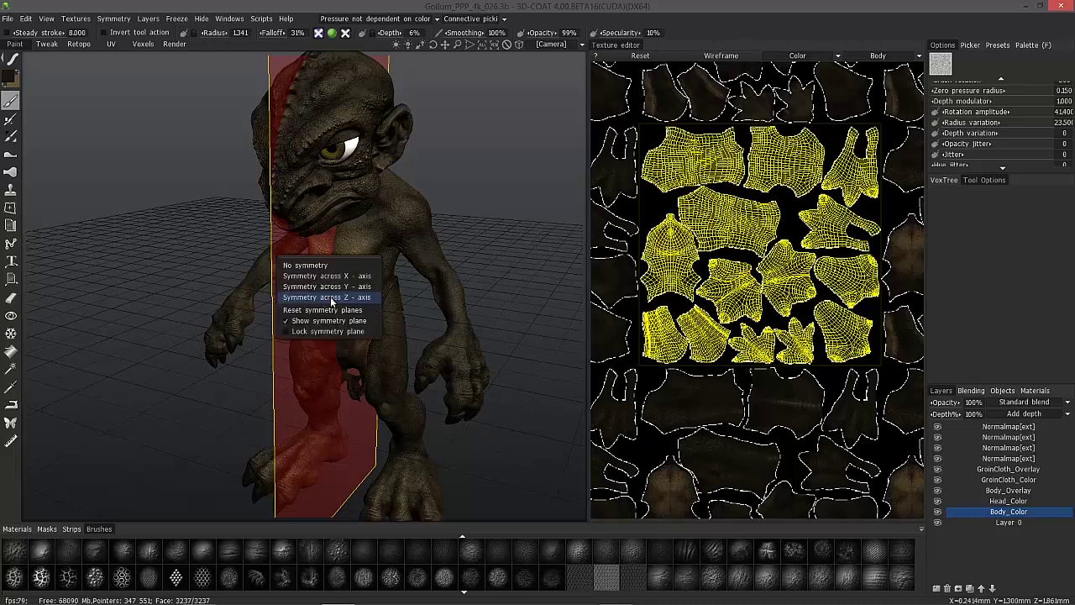
{"action": "left_click", "coordinate": [287, 326]}
{"action": "middle_click_drag", "start_coordinate": [327, 329], "coordinate": [356, 239]}
{"action": "middle_click_drag", "start_coordinate": [267, 241], "coordinate": [344, 300]}
{"action": "key", "text": "s"}
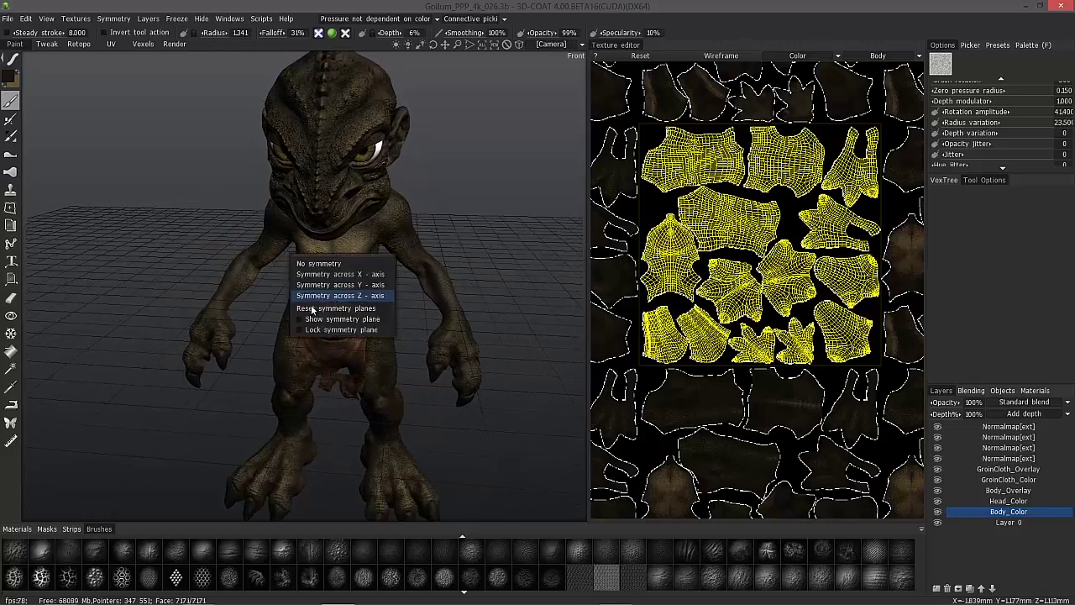
{"action": "left_click", "coordinate": [300, 316]}
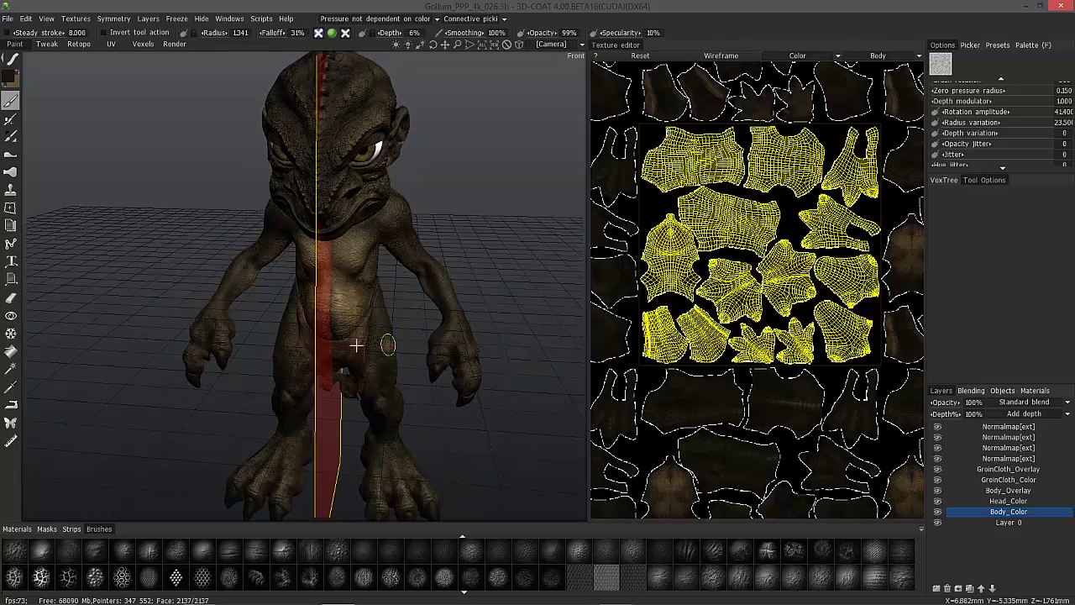
- Lock the symmetry plane in place on the creature
{"action": "key", "text": "s"}
{"action": "left_click", "coordinate": [284, 360]}
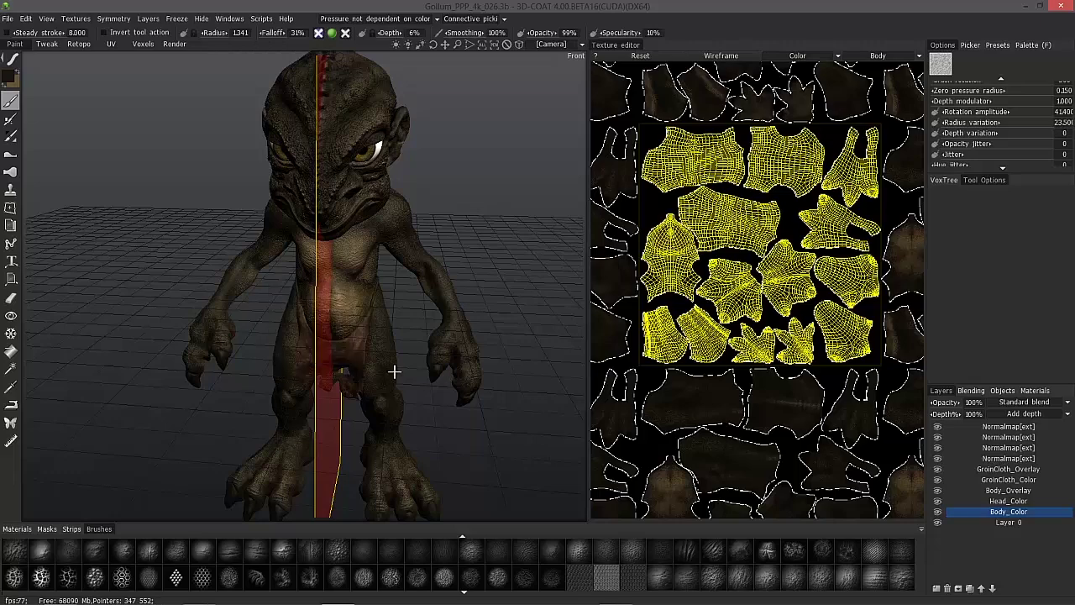
{"action": "middle_click_drag", "start_coordinate": [395, 372], "coordinate": [421, 250]}
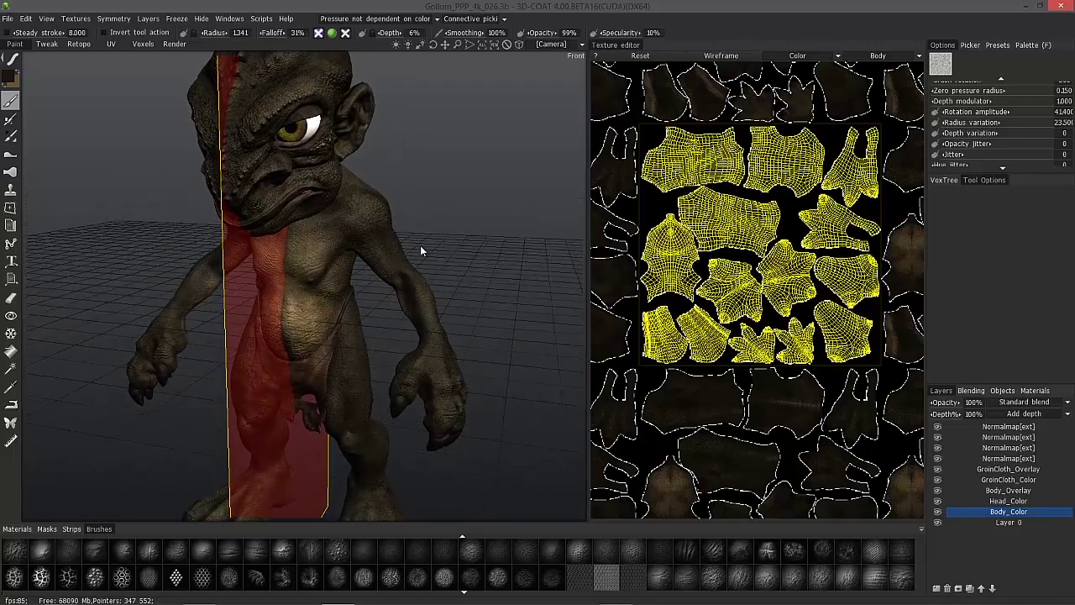
- Add a new layer above Body_Color and ready the Brush tool for painting colour without depth
{"action": "left_click", "coordinate": [937, 591]}
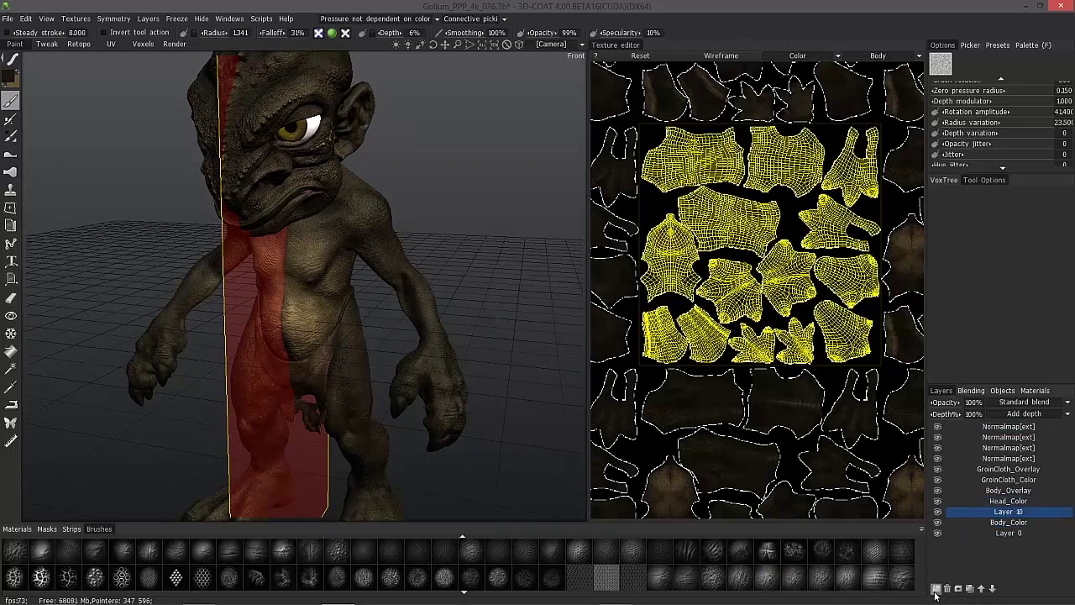
{"action": "left_click", "coordinate": [11, 102]}
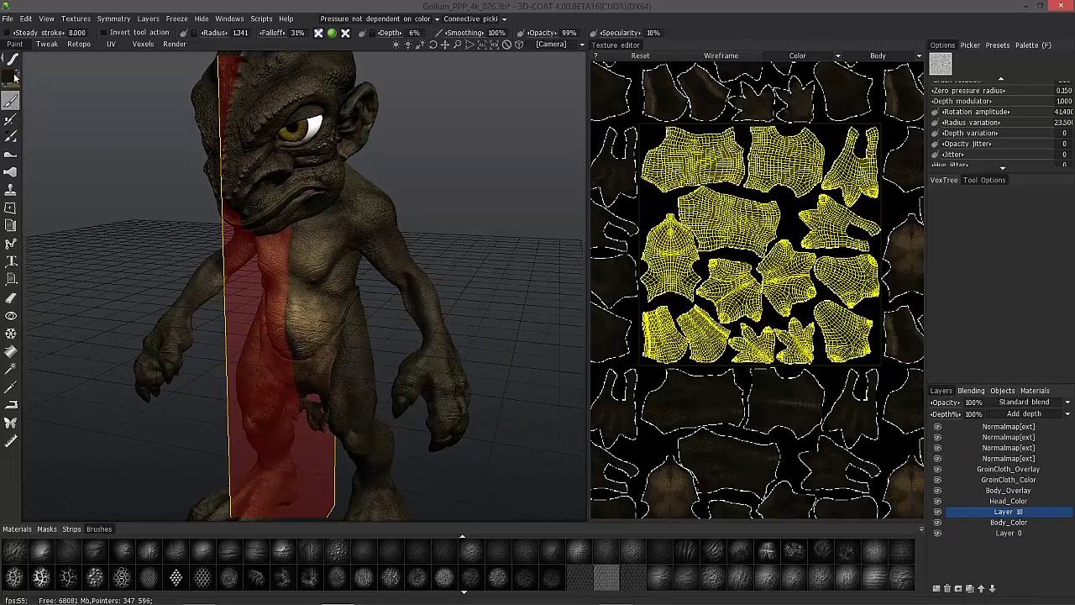
{"action": "left_click", "coordinate": [14, 61]}
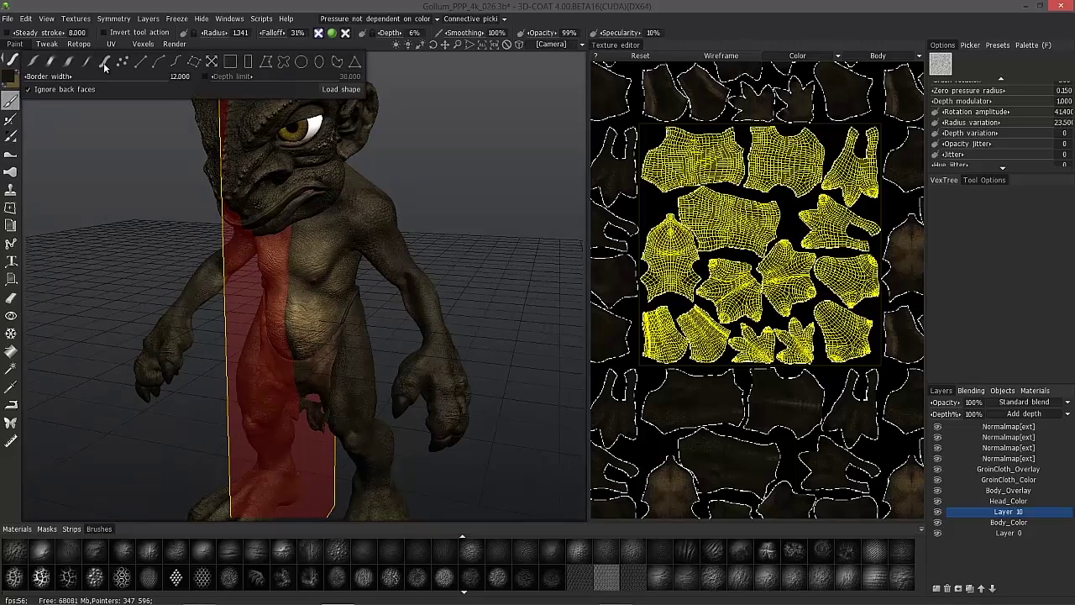
{"action": "left_click", "coordinate": [319, 34]}
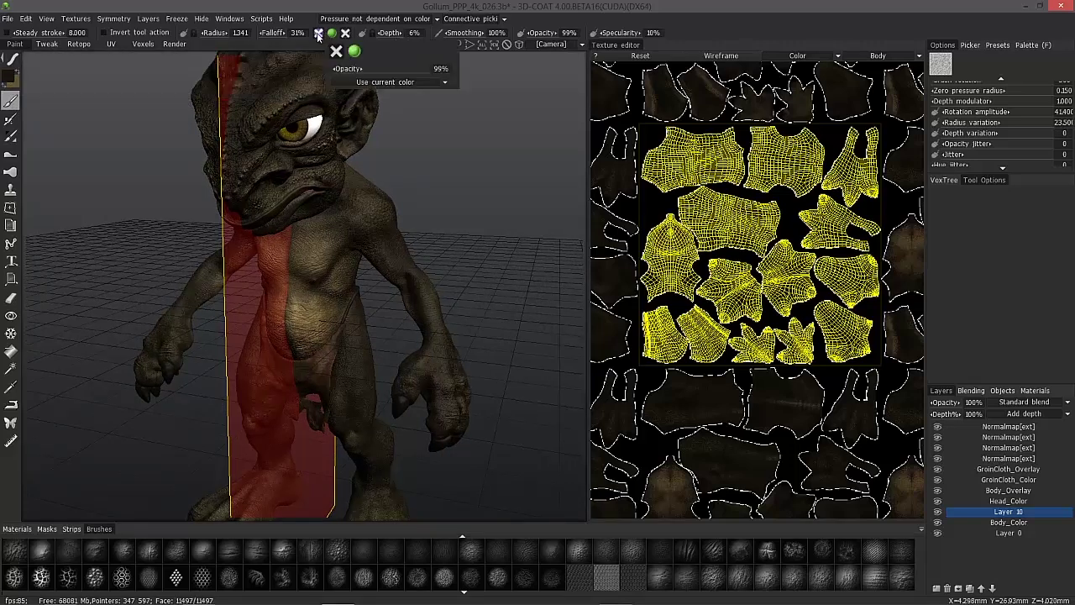
{"action": "mouse_move", "coordinate": [347, 38]}
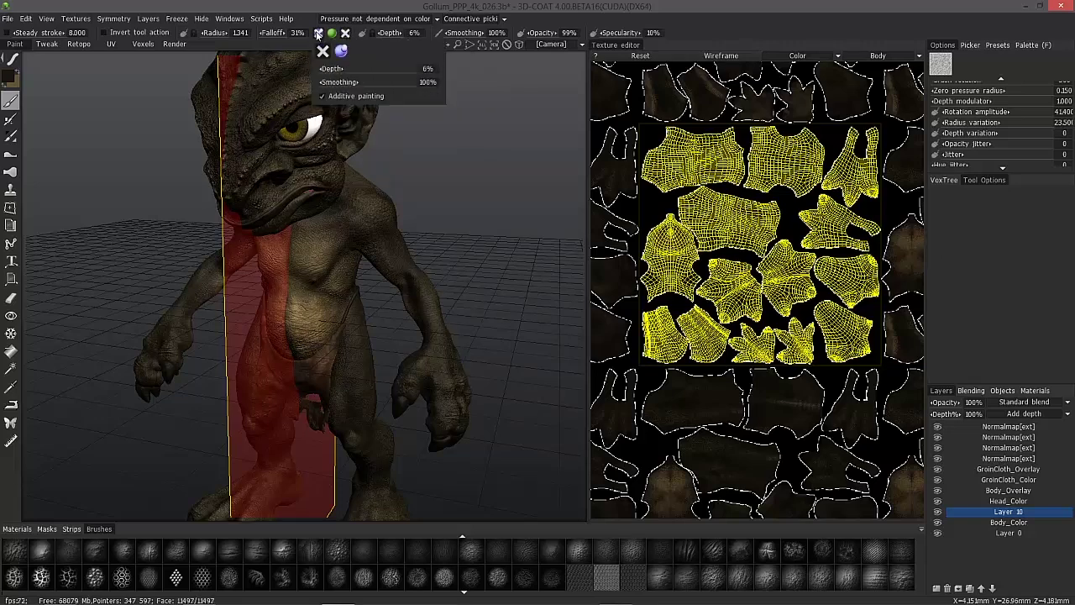
- Paint dark symmetrical strokes over the creature's chest and the side of its belly
{"action": "left_click_drag", "start_coordinate": [297, 311], "coordinate": [300, 265], "text": "alt"}
{"action": "middle_click_drag", "start_coordinate": [302, 265], "coordinate": [310, 251]}
{"action": "left_click_drag", "start_coordinate": [316, 314], "coordinate": [300, 334], "text": "alt"}
{"action": "middle_click_drag", "start_coordinate": [300, 334], "coordinate": [301, 245]}
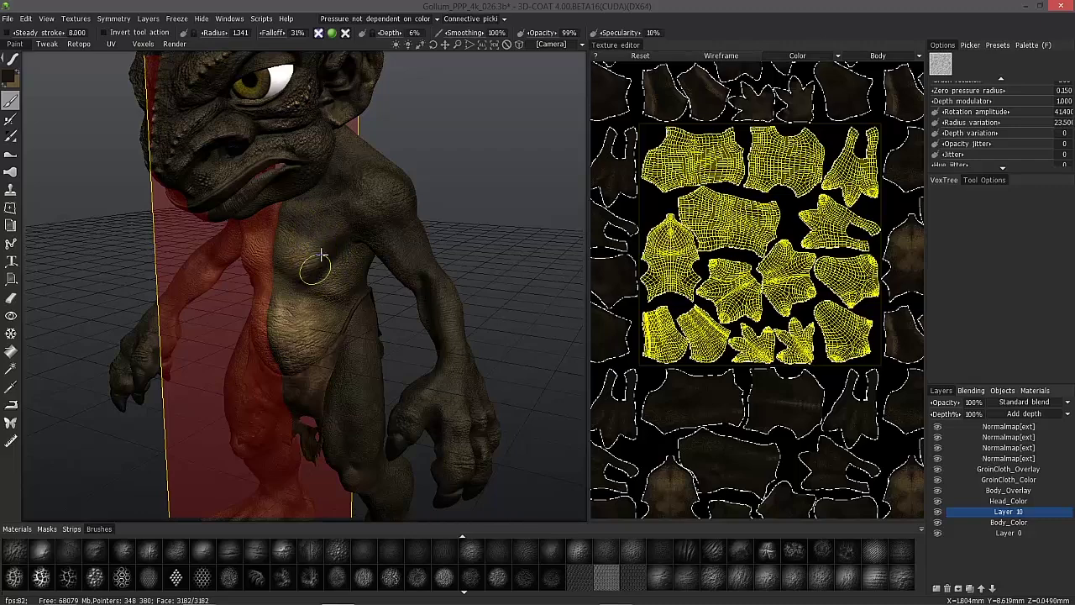
{"action": "middle_click_drag", "start_coordinate": [307, 274], "coordinate": [288, 228]}
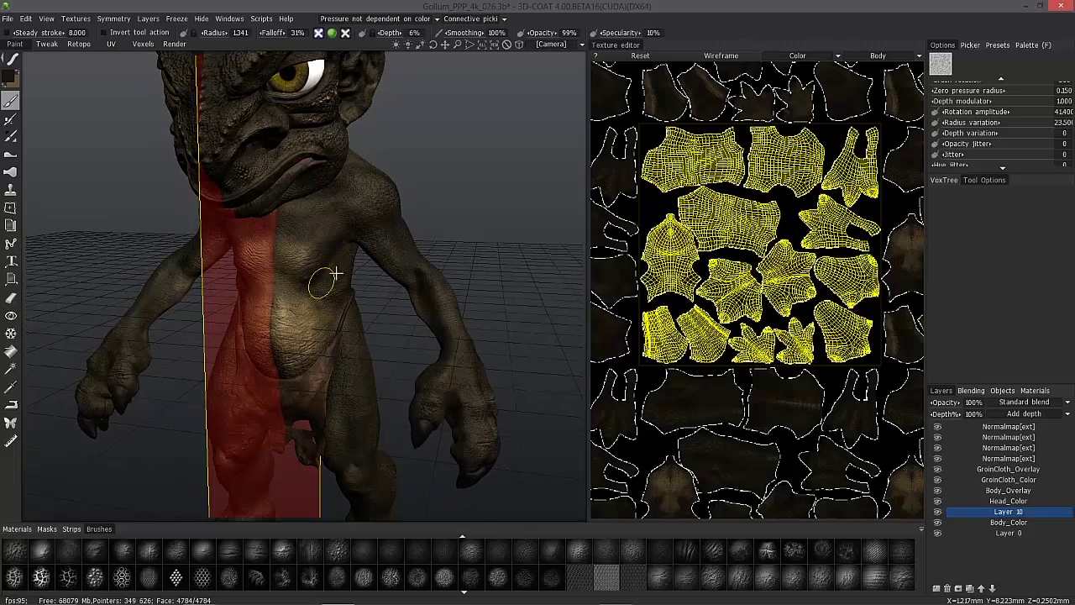
{"action": "middle_click_drag", "start_coordinate": [335, 273], "coordinate": [329, 269]}
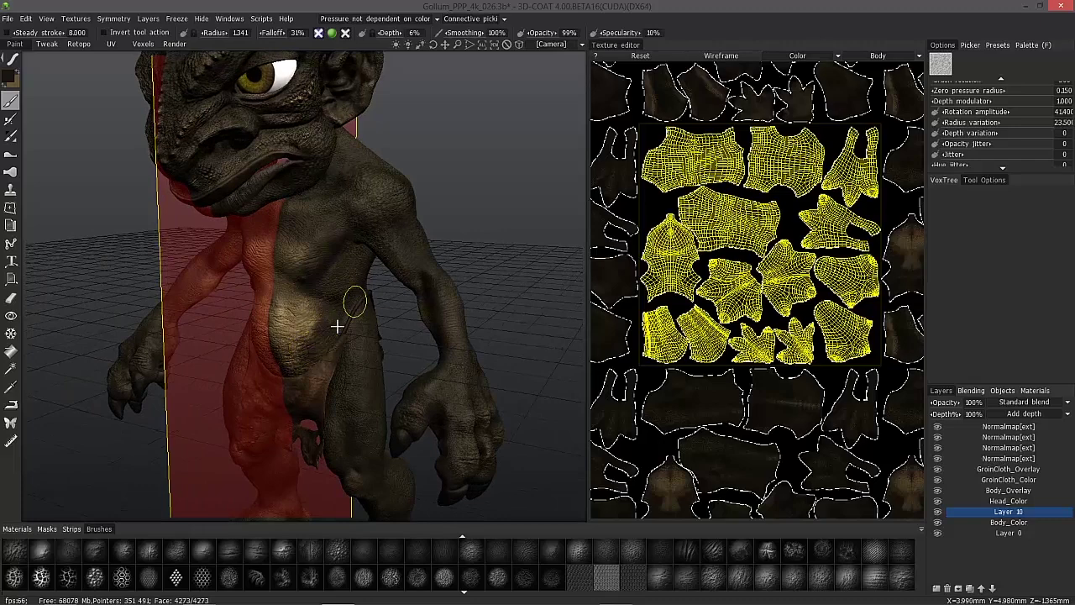
{"action": "middle_click_drag", "start_coordinate": [336, 325], "coordinate": [356, 305]}
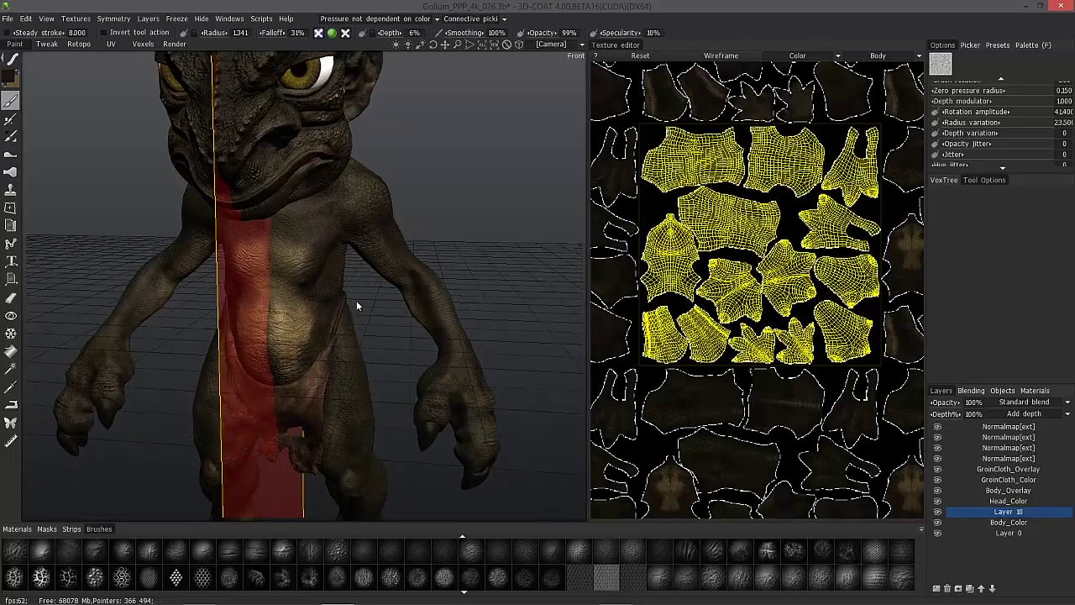
- Hide the symmetry plane and choose the X-axis symmetry option again
{"action": "key", "text": "s"}
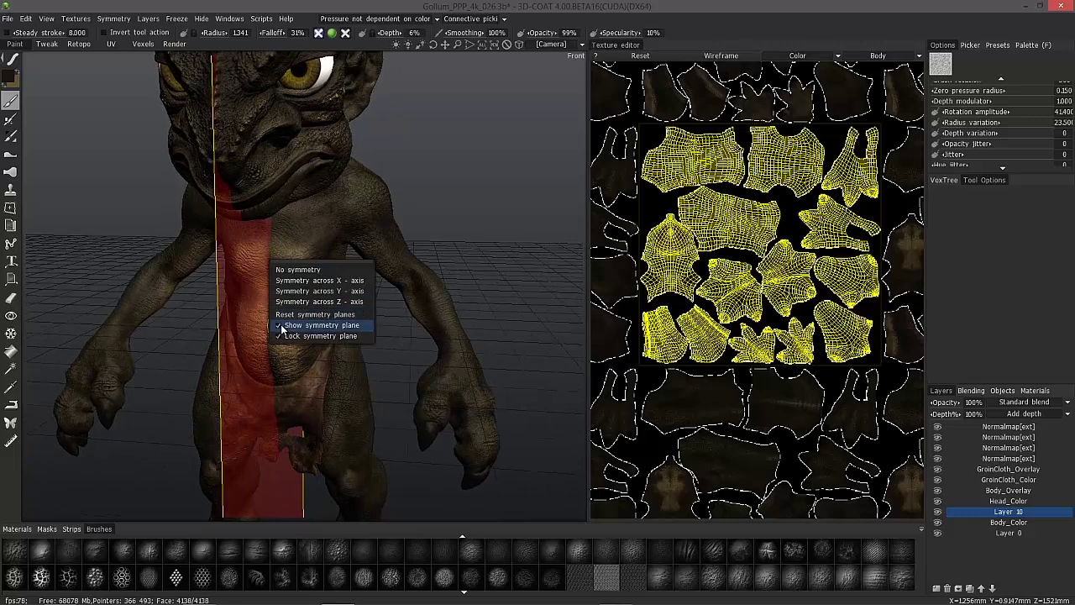
{"action": "left_click", "coordinate": [283, 328]}
{"action": "middle_click_drag", "start_coordinate": [283, 330], "coordinate": [283, 238]}
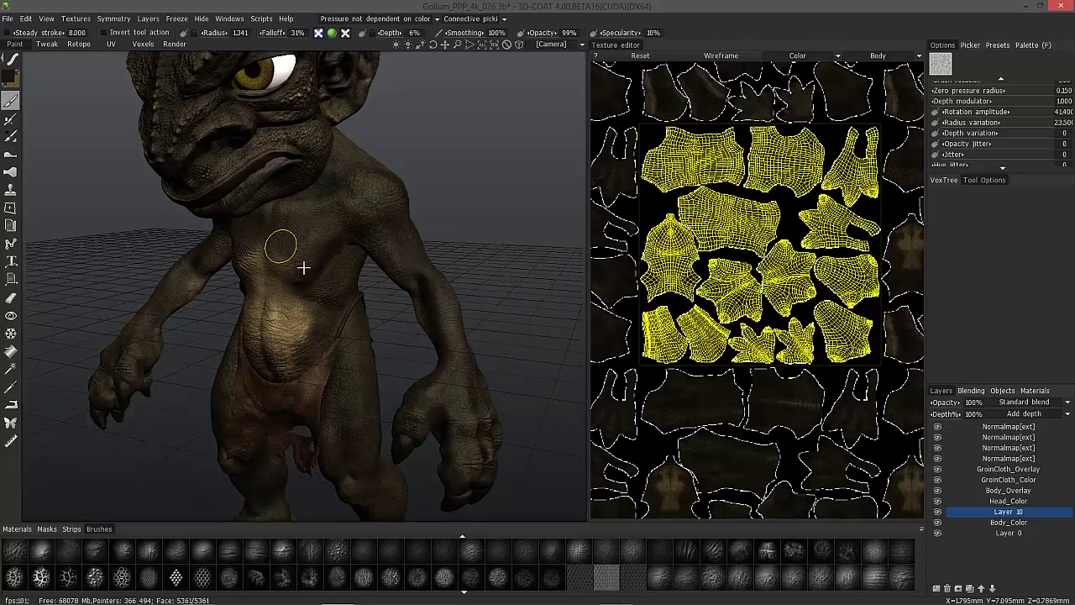
{"action": "key", "text": "s"}
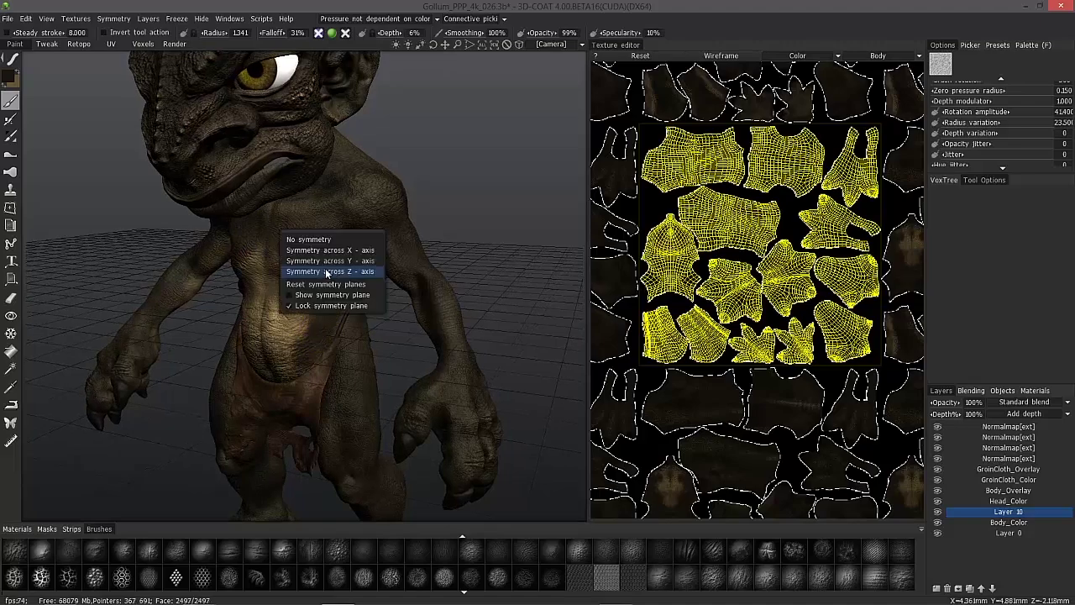
{"action": "left_click", "coordinate": [315, 247]}
- View the creature from the front and examine its hand up close from different angles
{"action": "key", "text": "KP_2"}
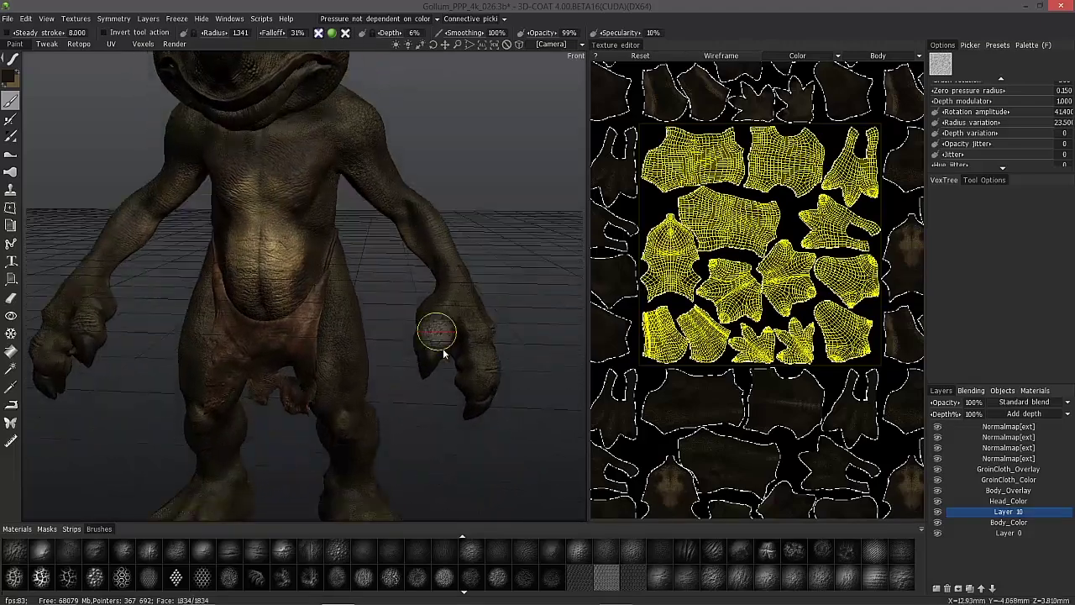
{"action": "mouse_move", "coordinate": [442, 347]}
{"action": "right_mouse_down", "text": "alt"}
{"action": "mouse_move", "coordinate": [480, 302]}
{"action": "mouse_move", "coordinate": [566, 307]}
{"action": "right_mouse_up", "text": "alt"}
{"action": "middle_click_drag", "start_coordinate": [566, 307], "coordinate": [277, 350], "text": "alt"}
{"action": "left_click_drag", "start_coordinate": [278, 350], "coordinate": [34, 343], "text": "alt"}
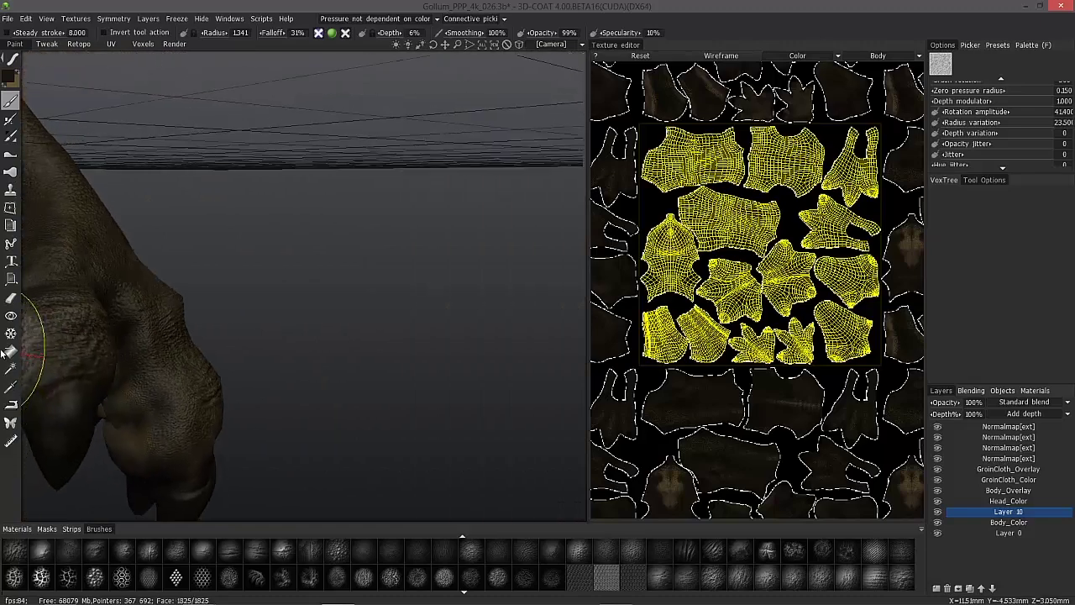
{"action": "middle_click_drag", "start_coordinate": [34, 343], "coordinate": [150, 357], "text": "alt"}
{"action": "mouse_move", "coordinate": [149, 358]}
{"action": "left_mouse_down"}
{"action": "mouse_move", "coordinate": [180, 355]}
{"action": "mouse_move", "coordinate": [211, 377]}
{"action": "mouse_move", "coordinate": [137, 360]}
{"action": "mouse_move", "coordinate": [126, 315]}
{"action": "mouse_move", "coordinate": [179, 312]}
{"action": "mouse_move", "coordinate": [188, 355]}
{"action": "mouse_move", "coordinate": [112, 288]}
{"action": "mouse_move", "coordinate": [155, 367]}
{"action": "mouse_move", "coordinate": [199, 316]}
{"action": "mouse_move", "coordinate": [184, 253]}
{"action": "mouse_move", "coordinate": [263, 260]}
{"action": "mouse_move", "coordinate": [223, 249]}
{"action": "mouse_move", "coordinate": [240, 295]}
{"action": "mouse_move", "coordinate": [320, 274]}
{"action": "mouse_move", "coordinate": [382, 311]}
{"action": "mouse_move", "coordinate": [374, 260]}
{"action": "mouse_move", "coordinate": [367, 305]}
{"action": "mouse_move", "coordinate": [378, 254]}
{"action": "mouse_move", "coordinate": [386, 332]}
{"action": "left_mouse_up"}
{"action": "mouse_move", "coordinate": [408, 280]}
{"action": "left_mouse_down"}
{"action": "mouse_move", "coordinate": [426, 387]}
{"action": "mouse_move", "coordinate": [428, 361]}
{"action": "mouse_move", "coordinate": [384, 252]}
{"action": "mouse_move", "coordinate": [395, 367]}
{"action": "mouse_move", "coordinate": [326, 272]}
{"action": "mouse_move", "coordinate": [103, 250]}
{"action": "mouse_move", "coordinate": [29, 195]}
{"action": "left_mouse_up"}
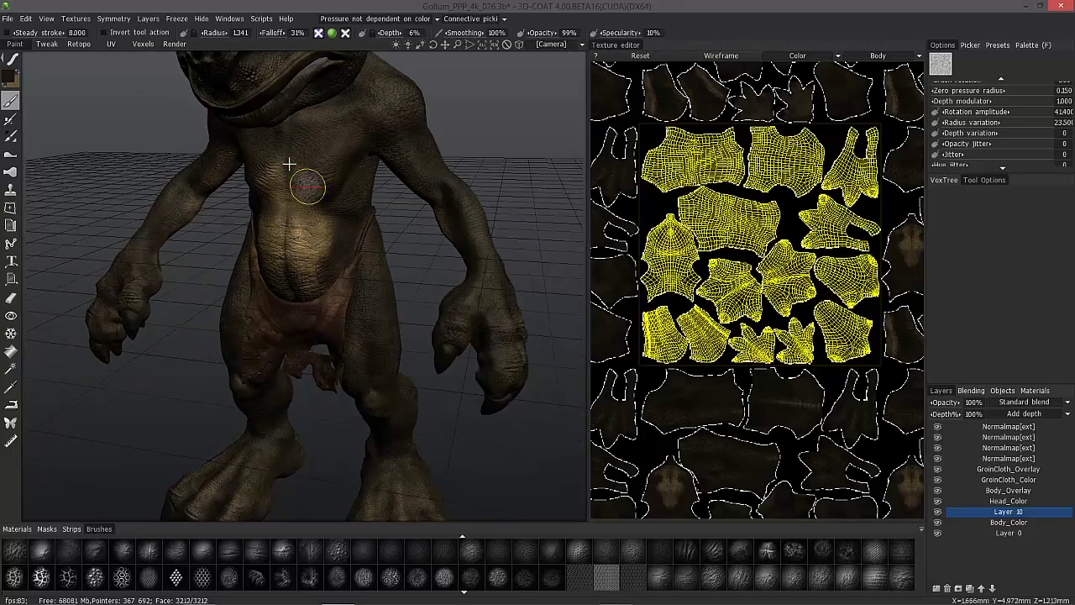
- Discard the dark chest strokes, keeping an empty layer above Body_Color, and switch symmetry off
{"action": "left_click", "coordinate": [947, 588]}
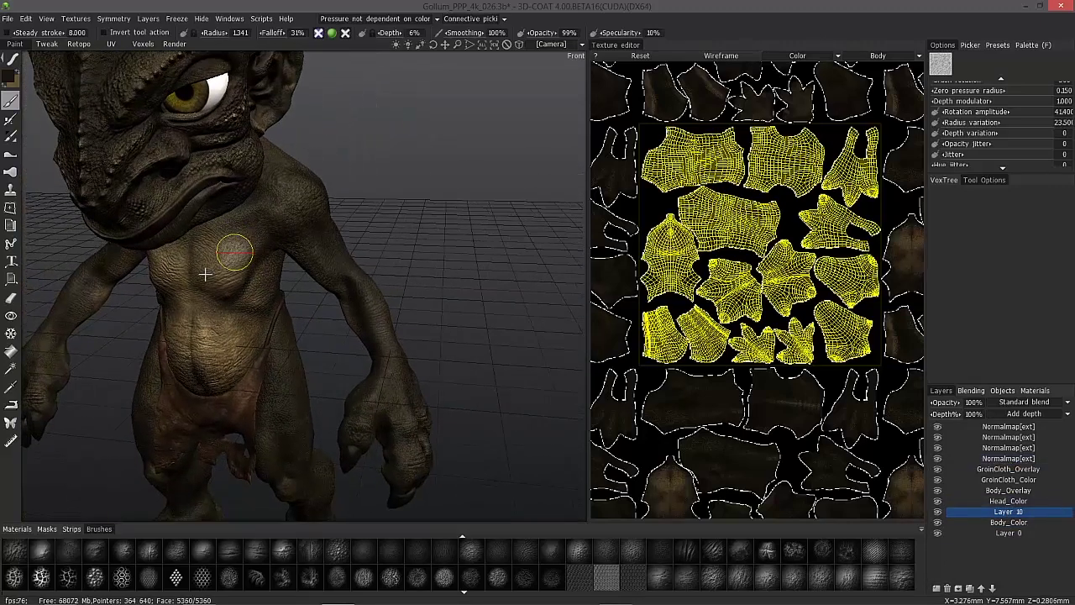
{"action": "key", "text": "s"}
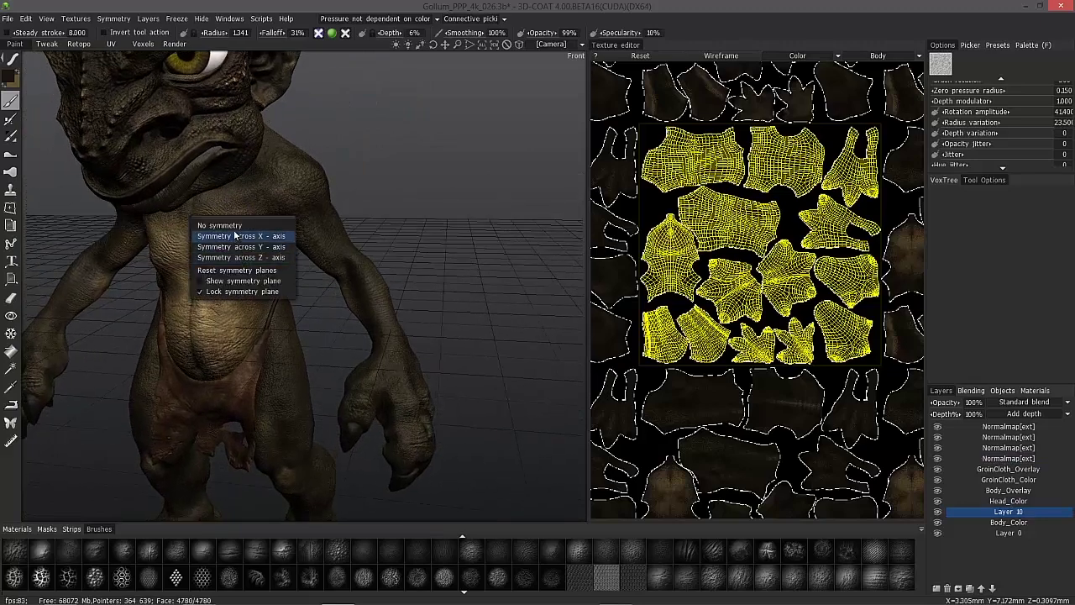
{"action": "left_click", "coordinate": [220, 226]}
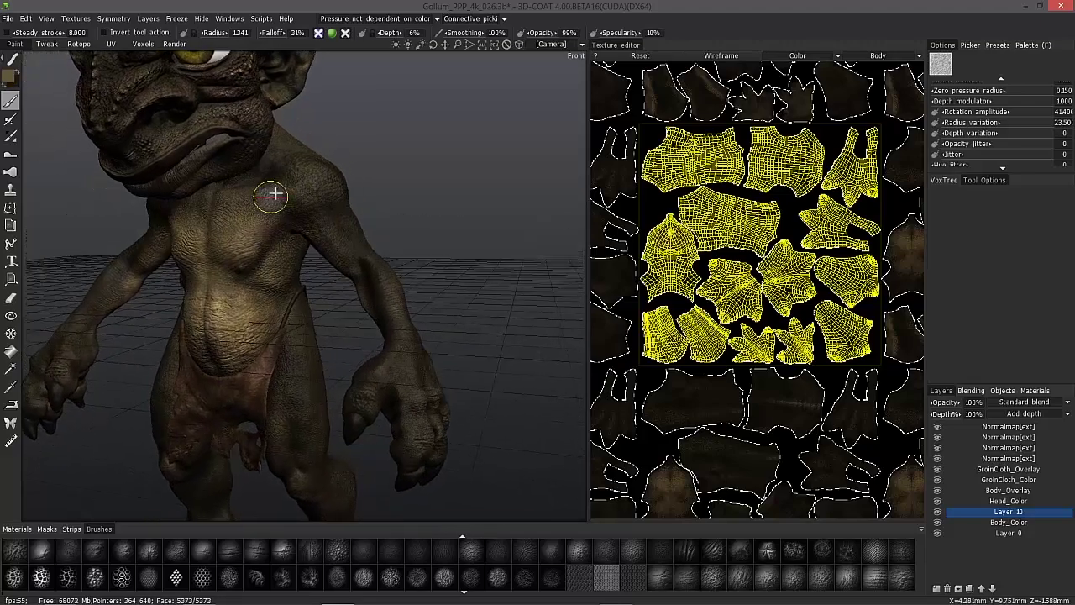
- Set the brush opacity to 38% and paint lighter brown over the creature's chest
{"action": "middle_click_drag", "start_coordinate": [279, 227], "coordinate": [286, 210]}
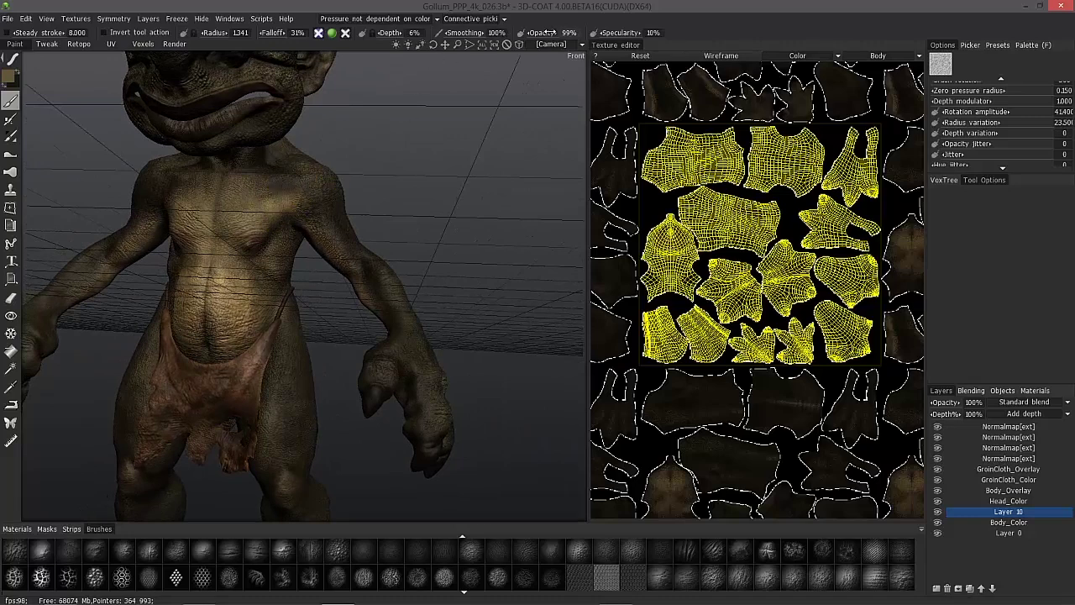
{"action": "left_click_drag", "start_coordinate": [517, 35], "coordinate": [505, 35]}
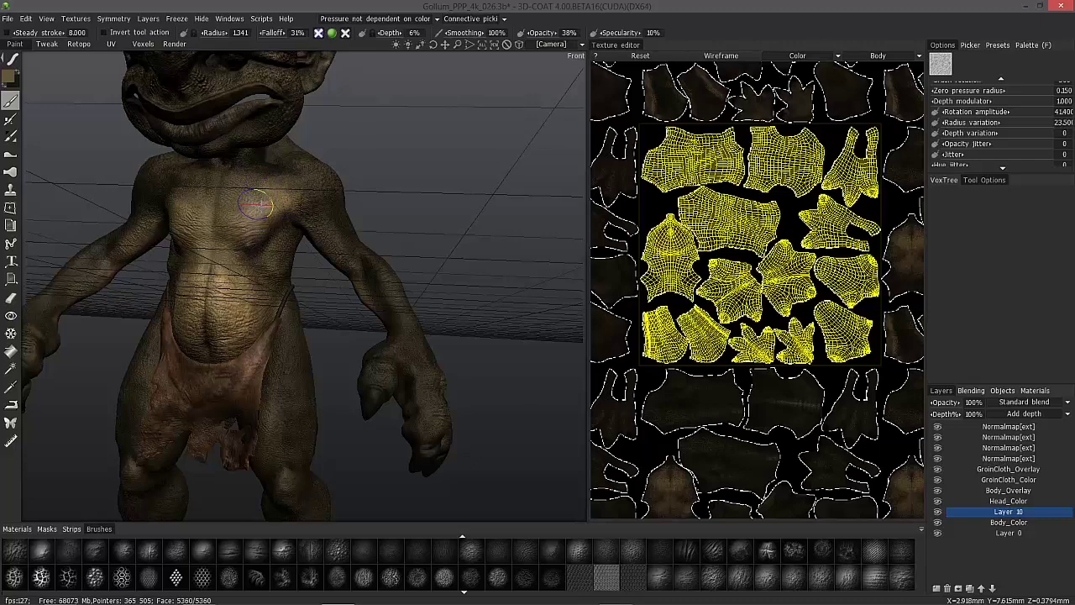
- Paint lighter brown over the palms, fingers and inner forearms of both arms
{"action": "middle_click_drag", "start_coordinate": [256, 204], "coordinate": [394, 350]}
{"action": "middle_click_drag", "start_coordinate": [393, 389], "coordinate": [407, 395]}
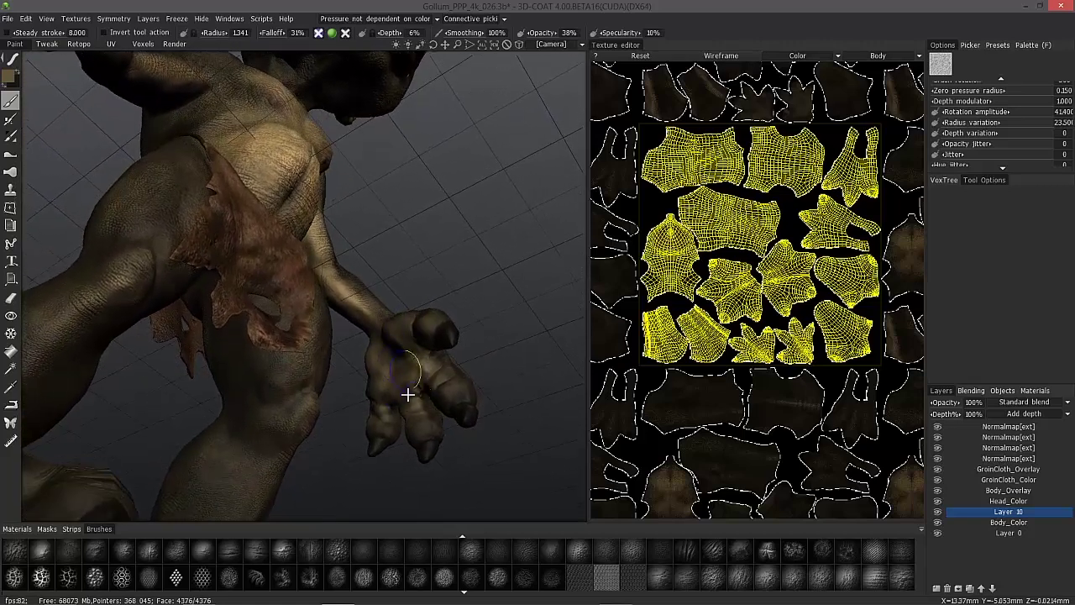
{"action": "middle_click_drag", "start_coordinate": [418, 431], "coordinate": [449, 390]}
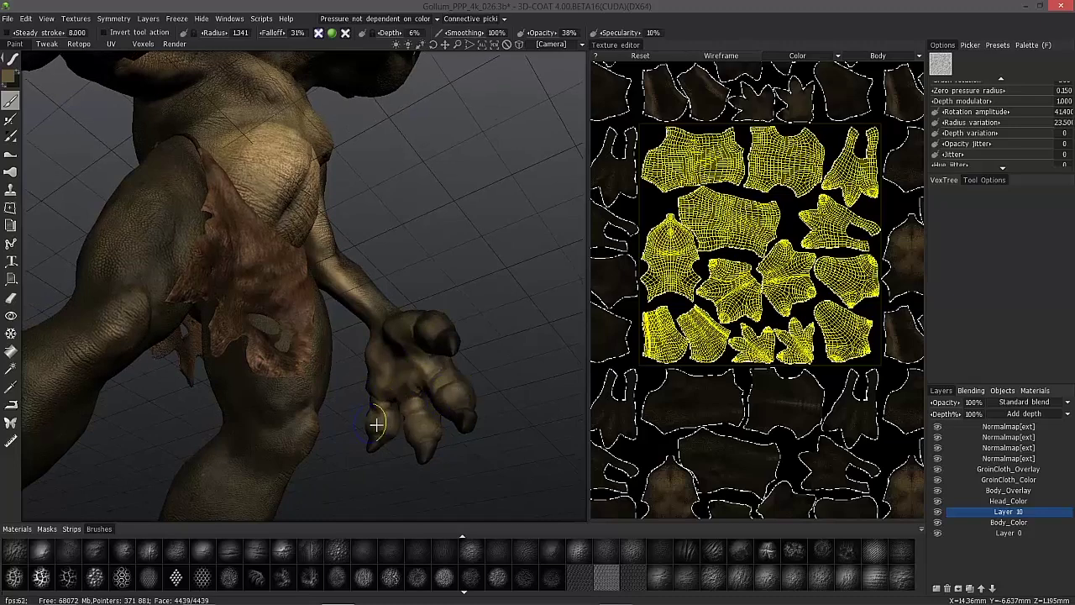
{"action": "mouse_move", "coordinate": [379, 370]}
{"action": "middle_mouse_down"}
{"action": "mouse_move", "coordinate": [355, 286]}
{"action": "mouse_move", "coordinate": [389, 305]}
{"action": "mouse_move", "coordinate": [399, 337]}
{"action": "mouse_move", "coordinate": [295, 206]}
{"action": "mouse_move", "coordinate": [305, 163]}
{"action": "mouse_move", "coordinate": [288, 125]}
{"action": "mouse_move", "coordinate": [347, 132]}
{"action": "mouse_move", "coordinate": [233, 196]}
{"action": "mouse_move", "coordinate": [360, 216]}
{"action": "mouse_move", "coordinate": [378, 197]}
{"action": "middle_mouse_up"}
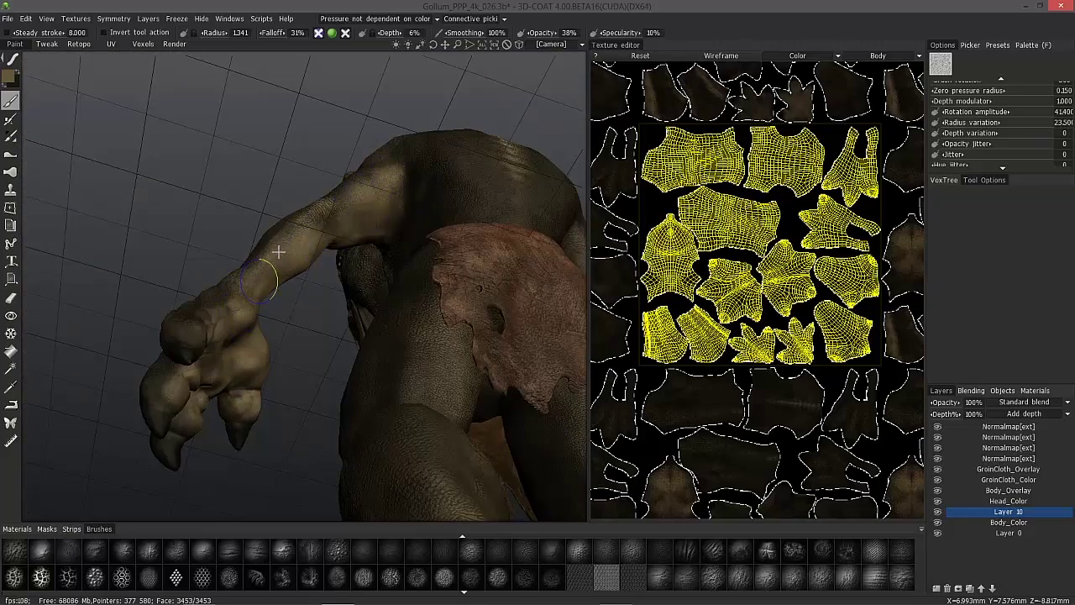
{"action": "middle_click_drag", "start_coordinate": [278, 251], "coordinate": [421, 218]}
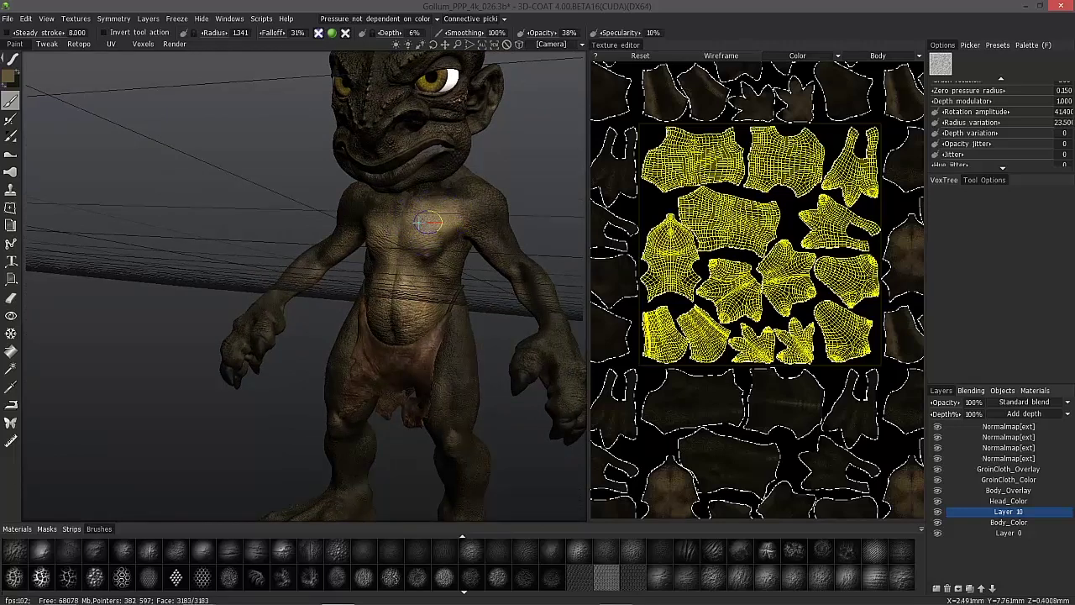
- Blend more lighter brown across the creature's upper chest and shoulders
{"action": "middle_click_drag", "start_coordinate": [417, 241], "coordinate": [422, 213]}
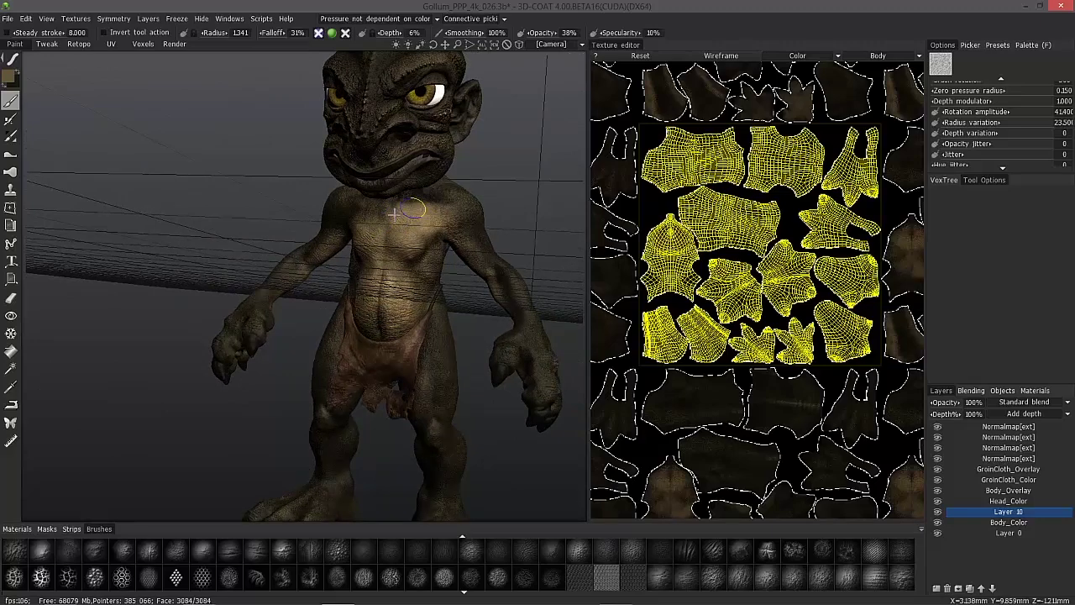
{"action": "mouse_move", "coordinate": [389, 226]}
{"action": "middle_mouse_down"}
{"action": "mouse_move", "coordinate": [511, 281]}
{"action": "mouse_move", "coordinate": [394, 227]}
{"action": "middle_mouse_up"}
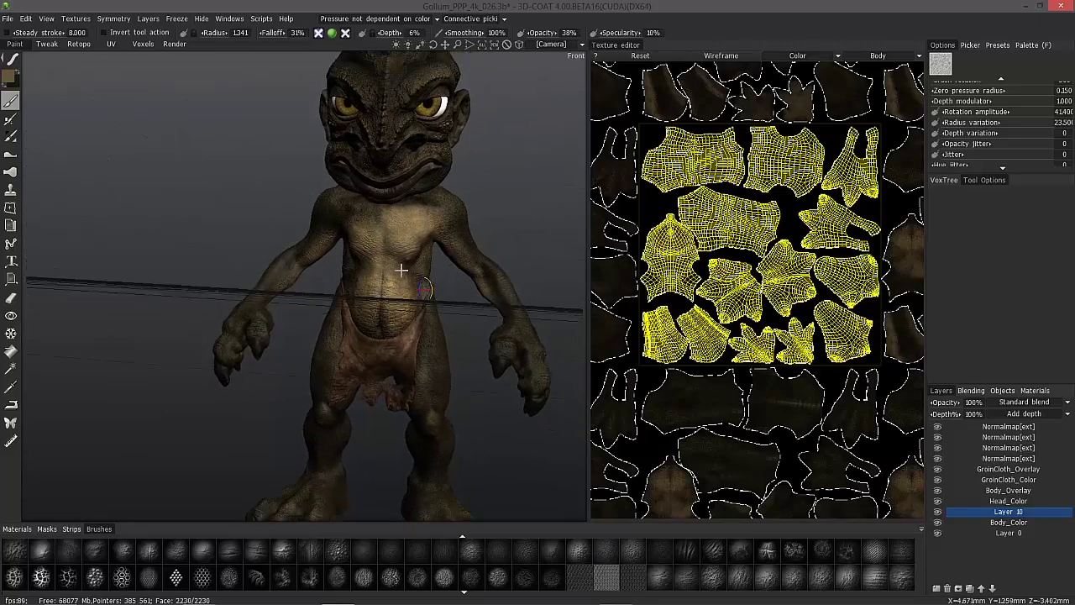
{"action": "mouse_move", "coordinate": [402, 269]}
{"action": "middle_mouse_down"}
{"action": "mouse_move", "coordinate": [423, 233]}
{"action": "mouse_move", "coordinate": [394, 242]}
{"action": "middle_mouse_up"}
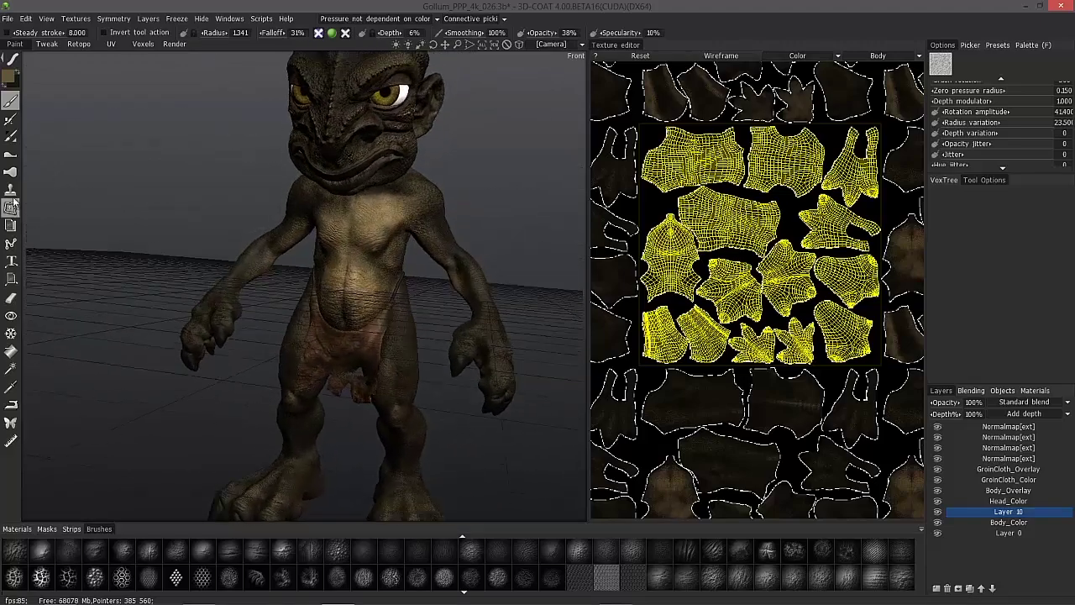
- Start the Clone tool, acknowledge the symmetry notice, and set the clone type to Translation
{"action": "left_click", "coordinate": [12, 192]}
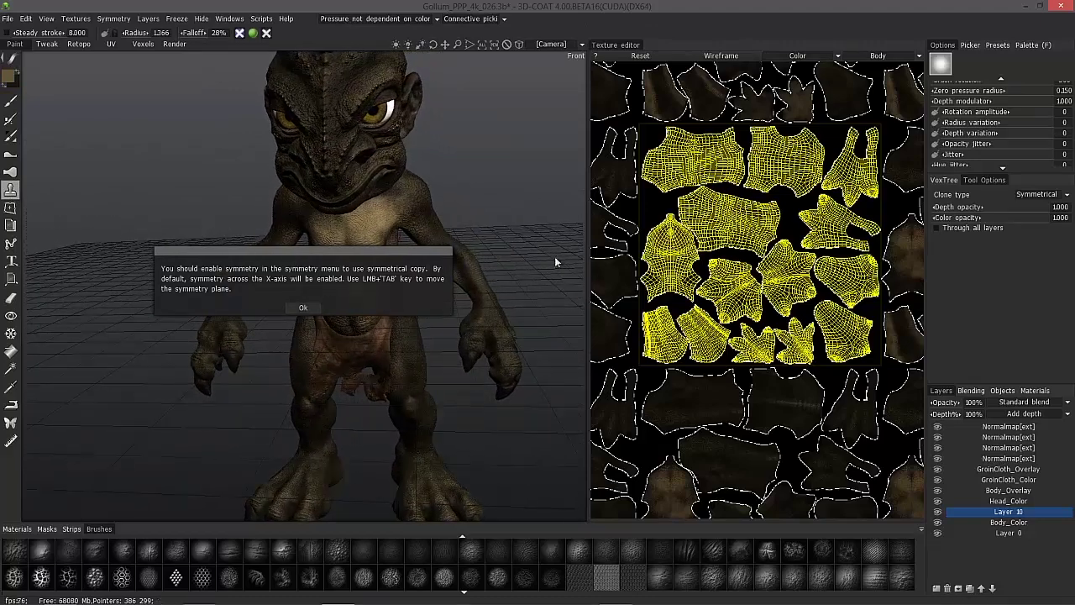
{"action": "left_click", "coordinate": [304, 309]}
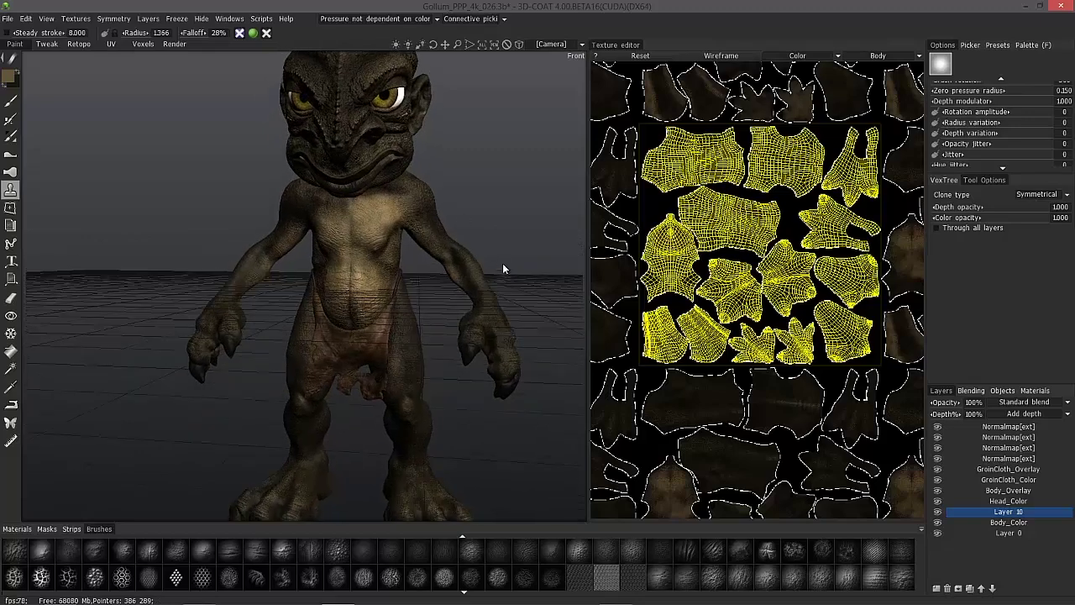
{"action": "left_click", "coordinate": [1035, 195]}
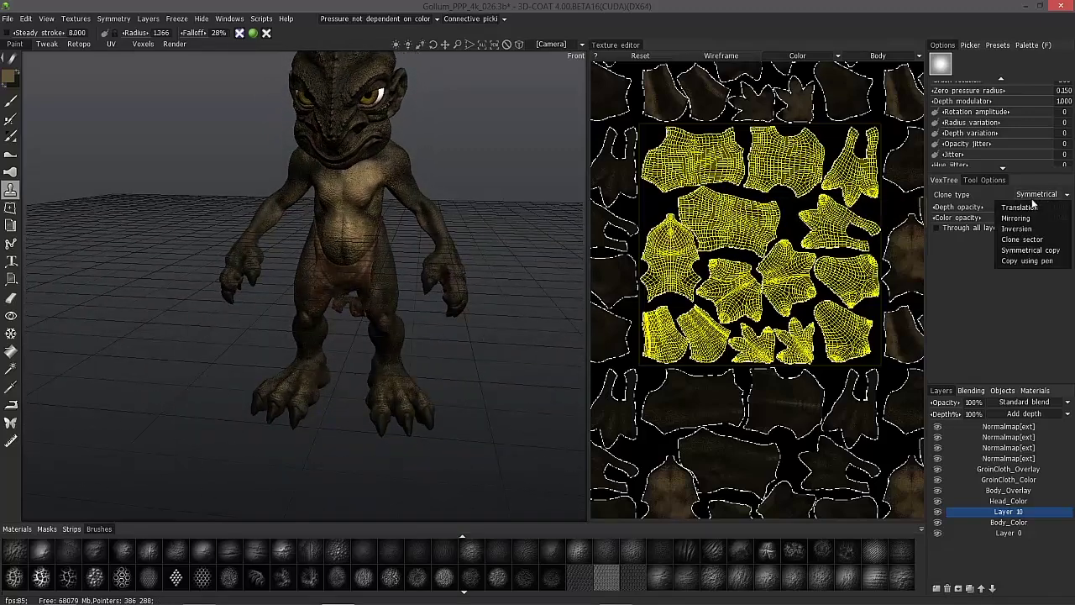
{"action": "left_click", "coordinate": [1021, 209]}
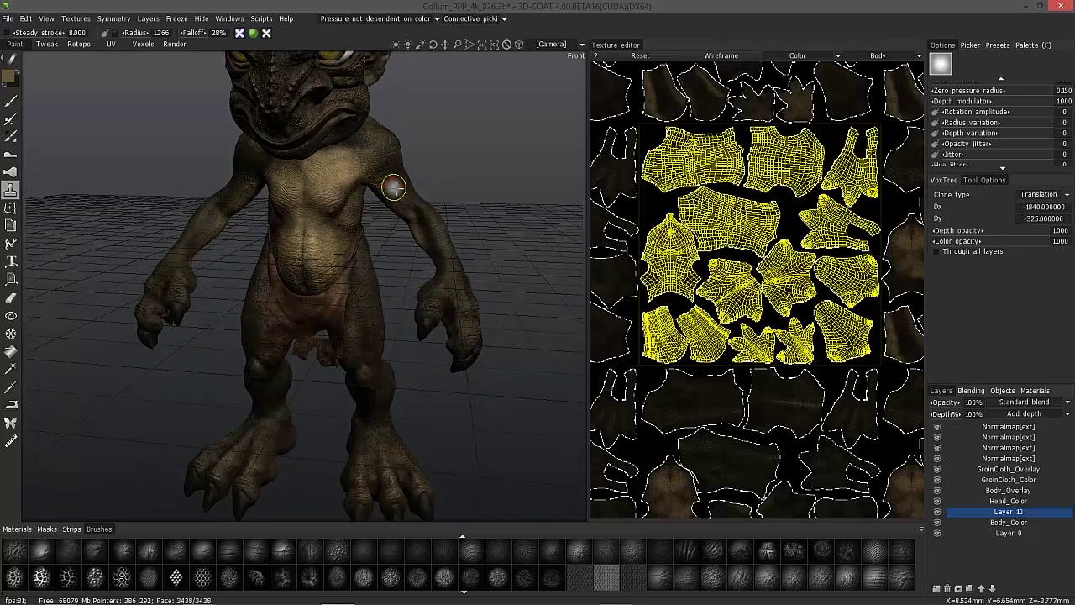
{"action": "middle_click_drag", "start_coordinate": [398, 195], "coordinate": [339, 200]}
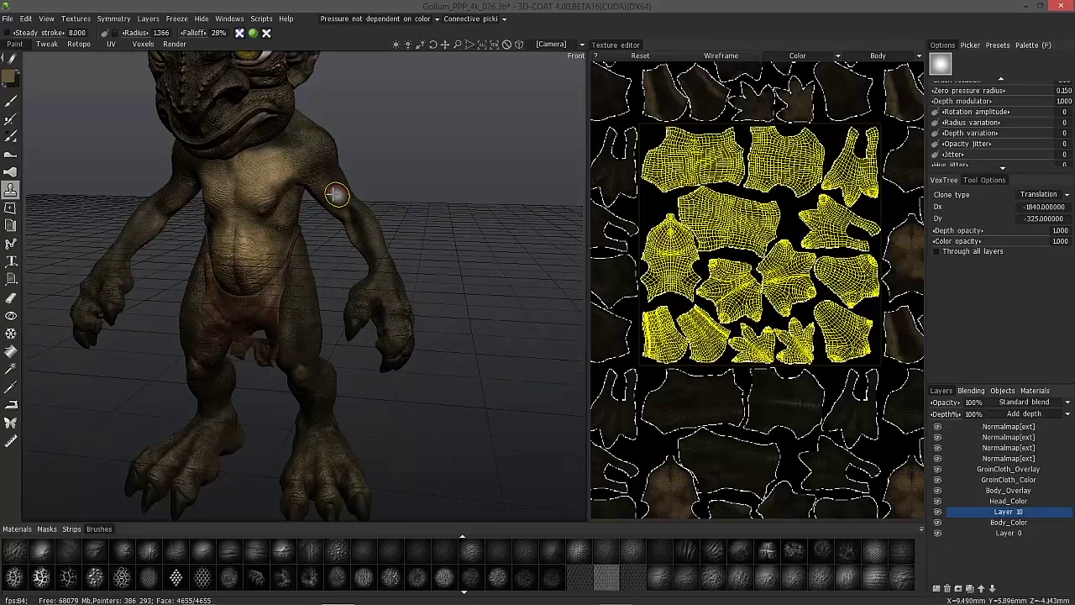
{"action": "mouse_move", "coordinate": [322, 162]}
{"action": "left_mouse_down", "text": "alt"}
{"action": "mouse_move", "coordinate": [307, 163]}
{"action": "mouse_move", "coordinate": [353, 143]}
{"action": "left_mouse_up", "text": "alt"}
{"action": "middle_click_drag", "start_coordinate": [351, 142], "coordinate": [332, 115]}
{"action": "middle_click_drag", "start_coordinate": [387, 268], "coordinate": [234, 199]}
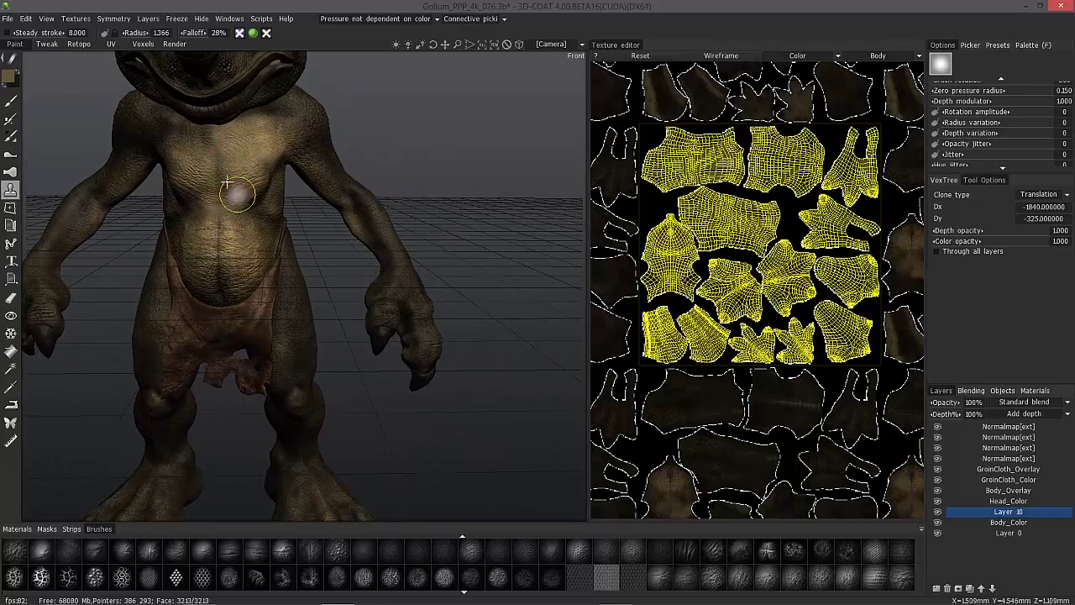
- Change the clone type to Symmetrical copy and enable X-axis symmetry with its plane shown
{"action": "left_click", "coordinate": [1042, 195]}
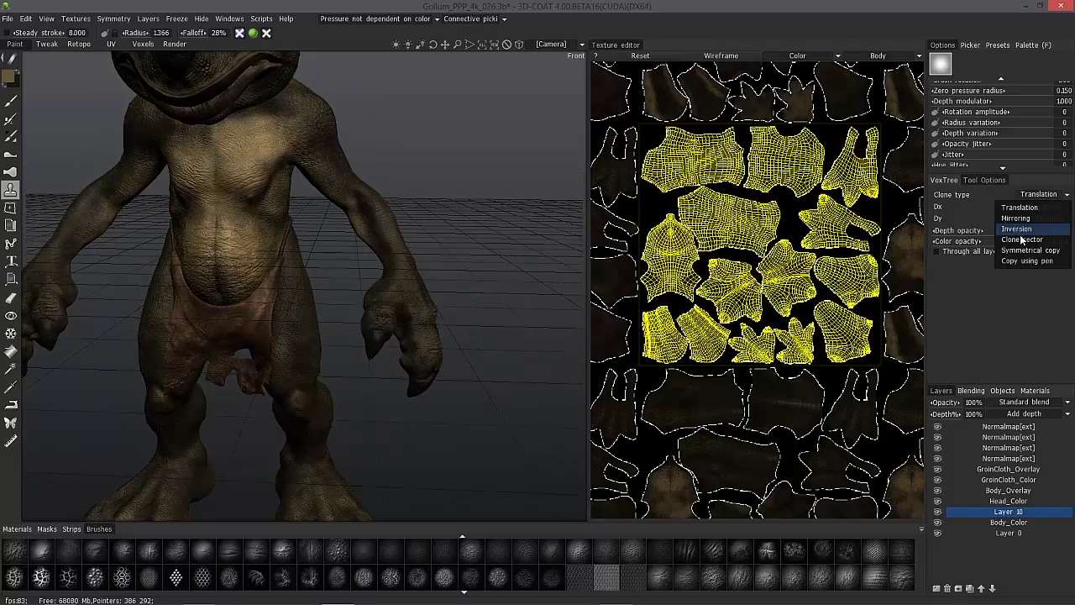
{"action": "left_click", "coordinate": [1027, 251]}
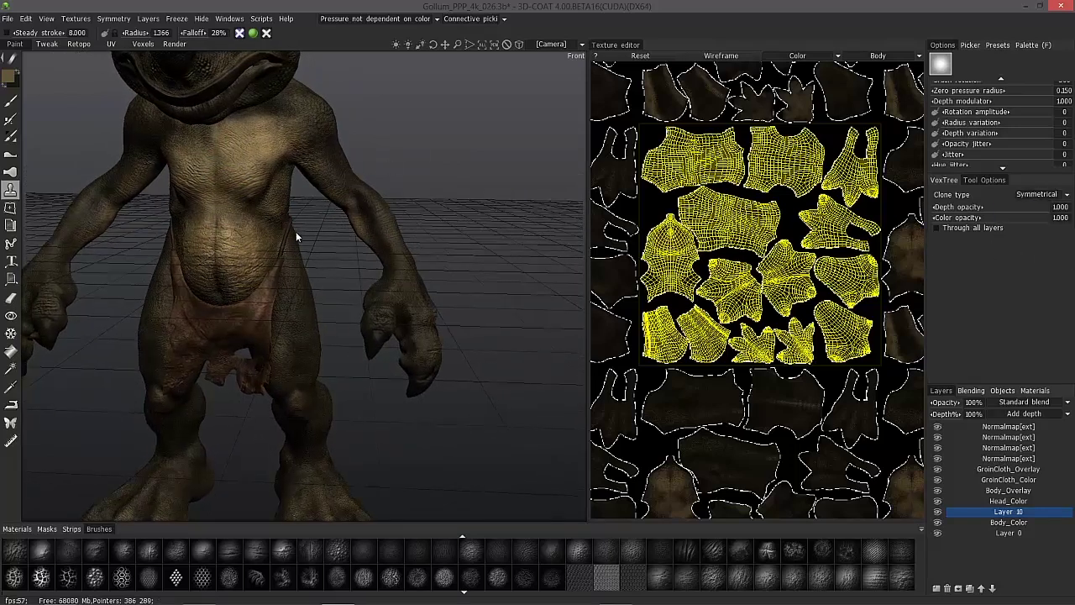
{"action": "left_click_drag", "start_coordinate": [295, 237], "coordinate": [256, 218]}
{"action": "left_click_drag", "start_coordinate": [349, 241], "coordinate": [305, 189]}
{"action": "key", "text": "s"}
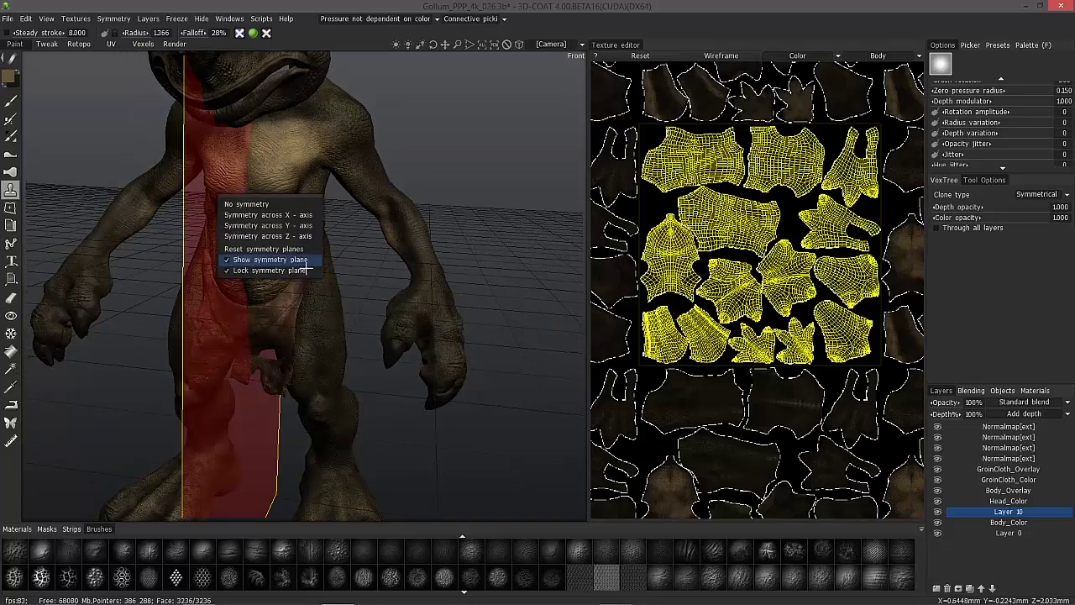
{"action": "left_click_drag", "start_coordinate": [333, 143], "coordinate": [316, 152], "text": "alt"}
{"action": "mouse_move", "coordinate": [373, 274]}
{"action": "middle_mouse_down"}
{"action": "mouse_move", "coordinate": [336, 149]}
{"action": "mouse_move", "coordinate": [365, 173]}
{"action": "mouse_move", "coordinate": [378, 206]}
{"action": "mouse_move", "coordinate": [324, 180]}
{"action": "mouse_move", "coordinate": [354, 165]}
{"action": "mouse_move", "coordinate": [376, 178]}
{"action": "middle_mouse_up"}
{"action": "middle_click_drag", "start_coordinate": [356, 143], "coordinate": [334, 172]}
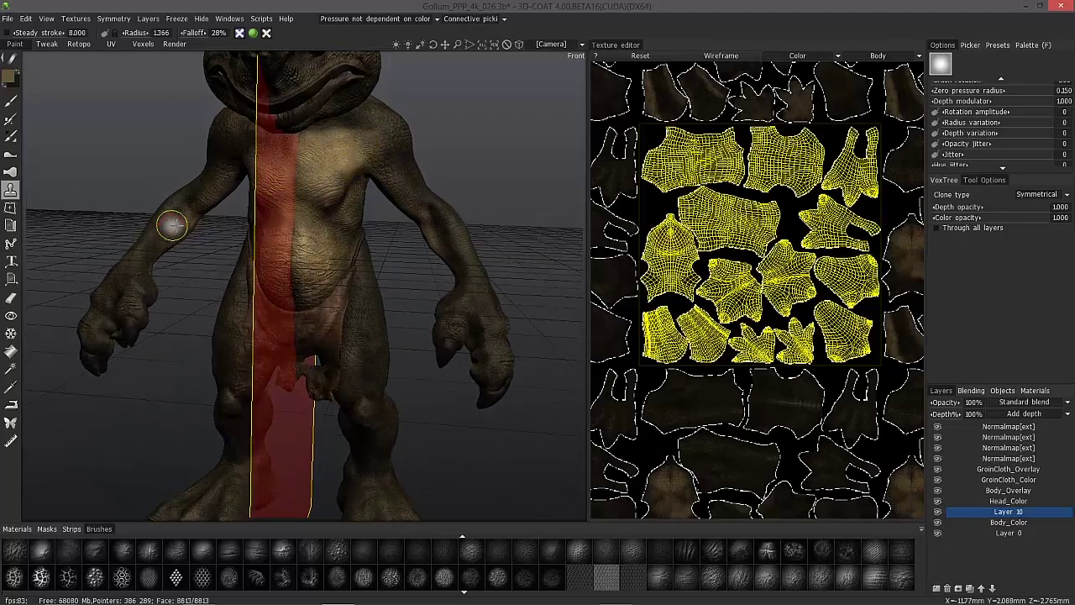
- Clone the lighter brown symmetrically onto matching areas of the creature's arms, front and back
{"action": "middle_click_drag", "start_coordinate": [176, 226], "coordinate": [482, 247]}
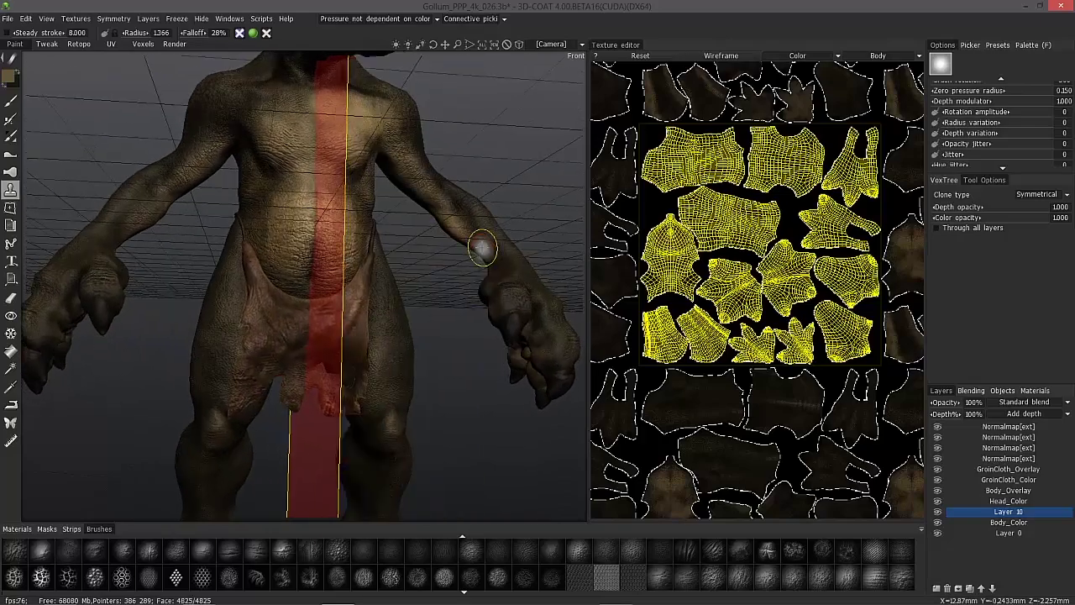
{"action": "middle_click_drag", "start_coordinate": [427, 227], "coordinate": [422, 211]}
{"action": "mouse_move", "coordinate": [422, 170]}
{"action": "middle_mouse_down"}
{"action": "mouse_move", "coordinate": [427, 193]}
{"action": "mouse_move", "coordinate": [411, 185]}
{"action": "middle_mouse_up"}
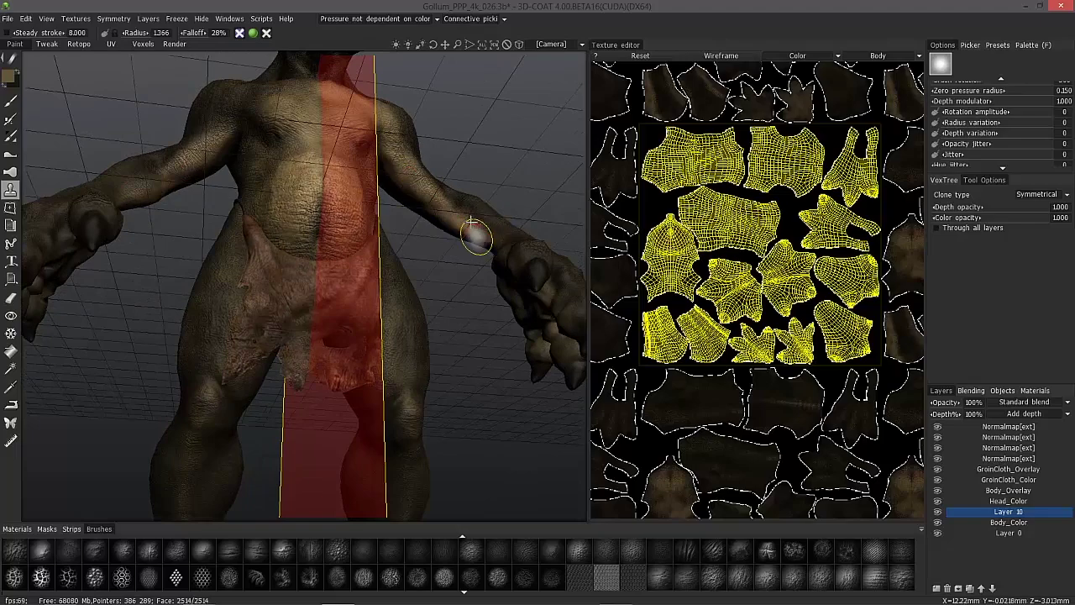
{"action": "middle_click_drag", "start_coordinate": [464, 221], "coordinate": [409, 190]}
{"action": "middle_click_drag", "start_coordinate": [398, 148], "coordinate": [277, 220]}
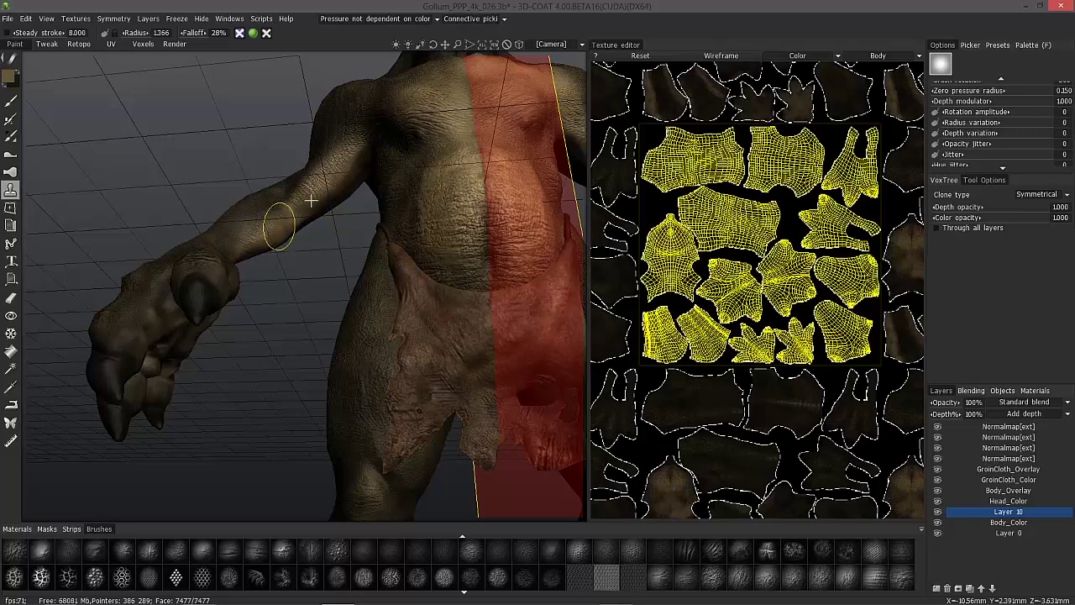
{"action": "middle_click_drag", "start_coordinate": [311, 202], "coordinate": [362, 201]}
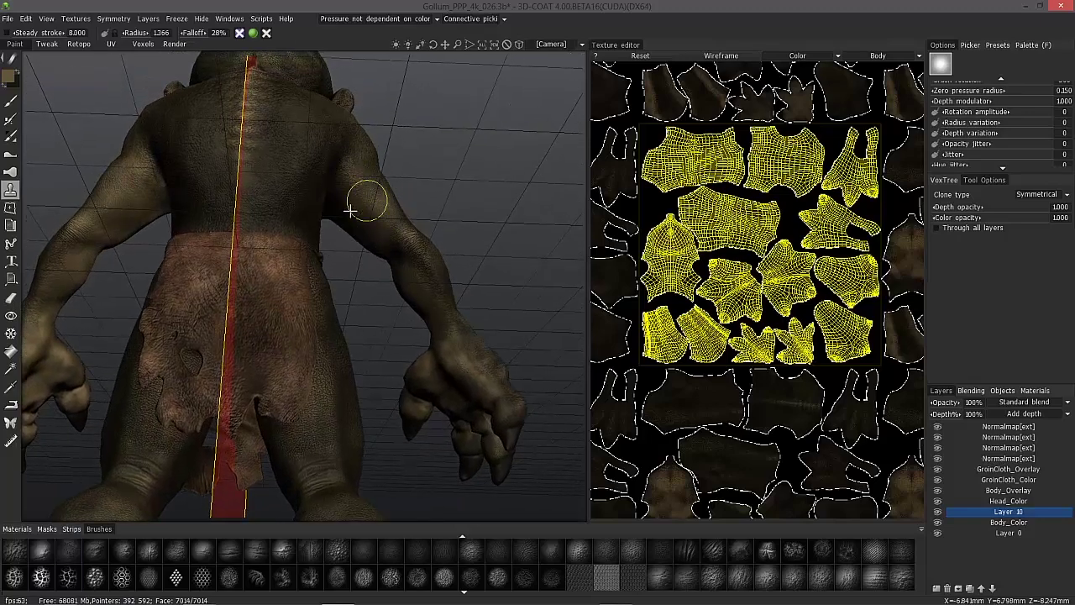
{"action": "middle_click_drag", "start_coordinate": [328, 165], "coordinate": [368, 218]}
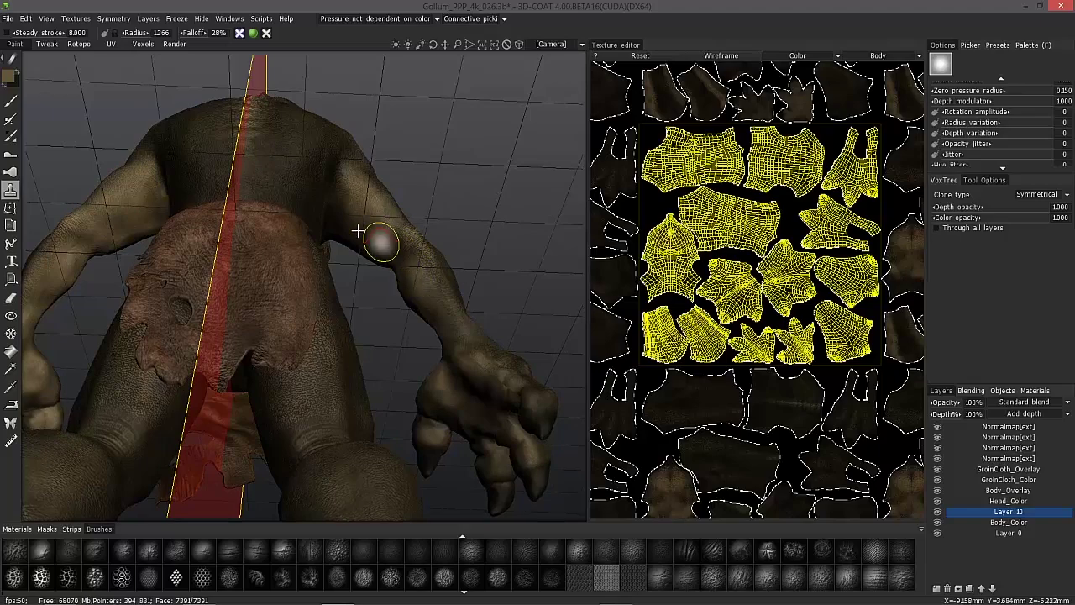
{"action": "middle_click_drag", "start_coordinate": [359, 230], "coordinate": [244, 279]}
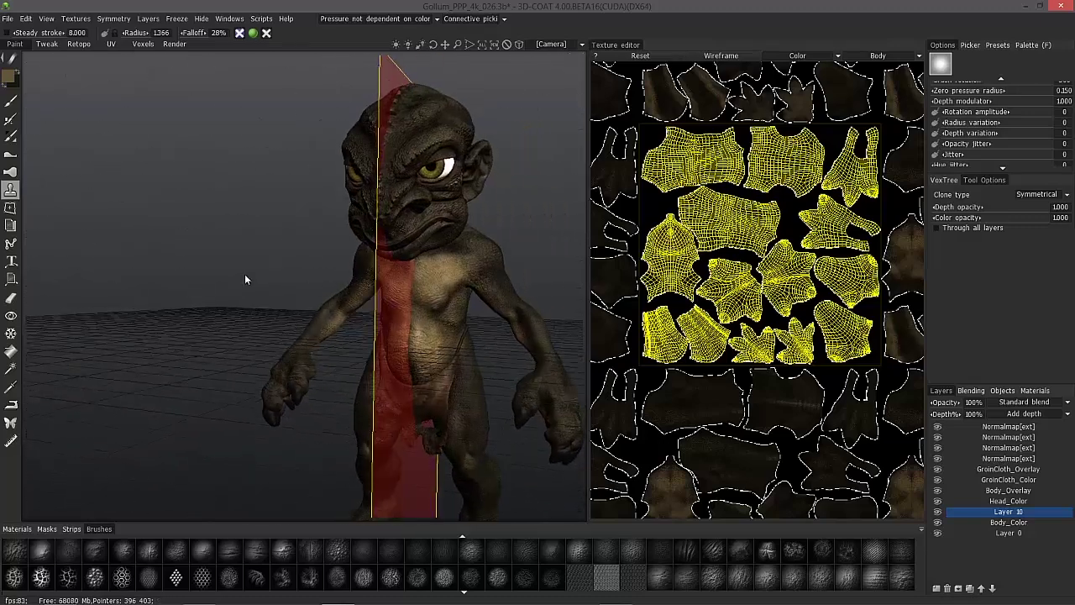
- Switch to the polygon-marking symmetry tool and turn off the regular axis symmetry
{"action": "left_click", "coordinate": [11, 423]}
{"action": "mouse_move", "coordinate": [378, 286]}
{"action": "middle_mouse_down"}
{"action": "mouse_move", "coordinate": [391, 277]}
{"action": "mouse_move", "coordinate": [482, 319]}
{"action": "mouse_move", "coordinate": [382, 298]}
{"action": "middle_mouse_up"}
{"action": "scroll", "coordinate": [383, 296], "scroll_direction": "up", "scroll_amount": 6}
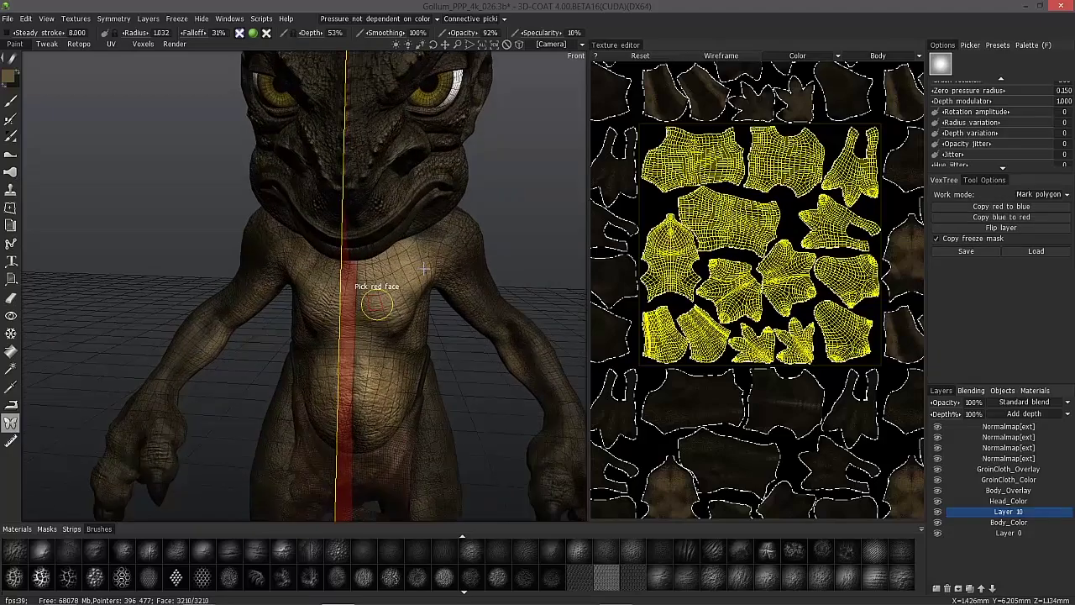
{"action": "middle_click_drag", "start_coordinate": [436, 310], "coordinate": [352, 293]}
{"action": "key", "text": "s"}
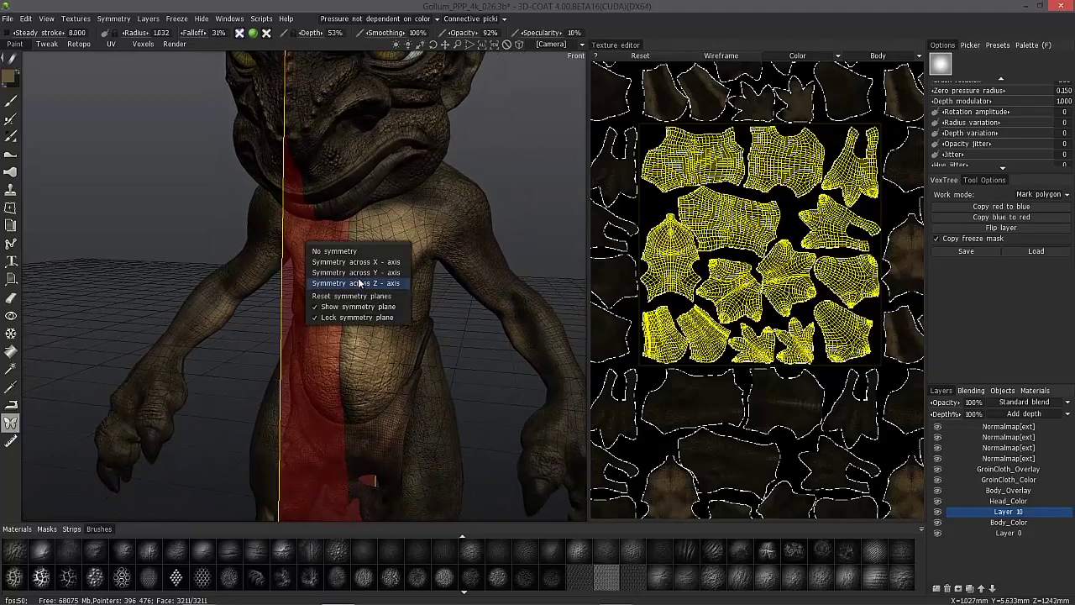
{"action": "left_click", "coordinate": [357, 251]}
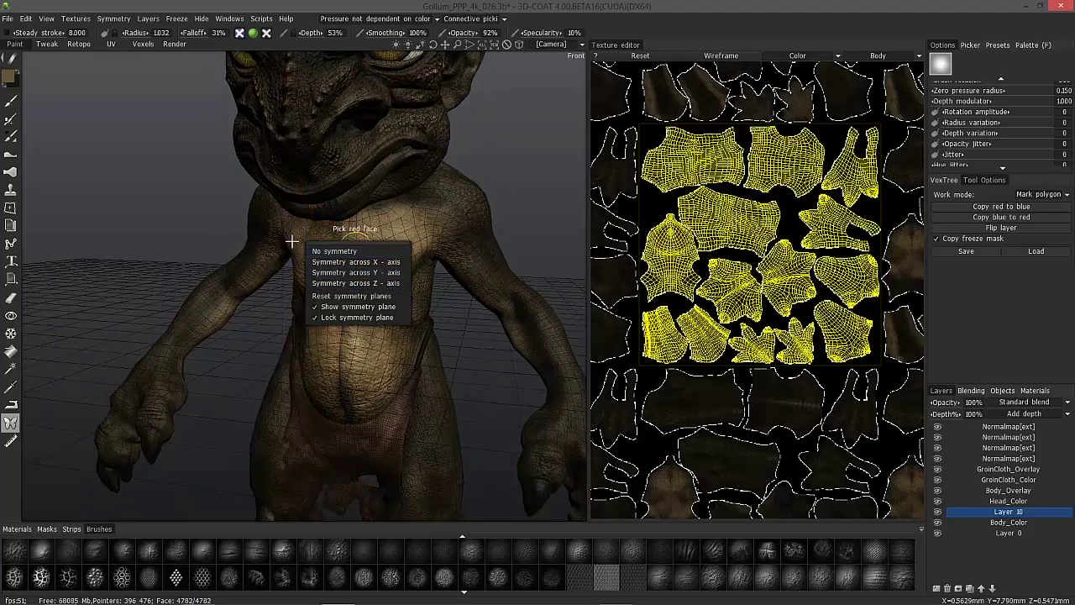
- Mark neighbouring polygons along the groin cloth's centre to define its red and blue symmetry halves
{"action": "middle_click_drag", "start_coordinate": [192, 197], "coordinate": [347, 323]}
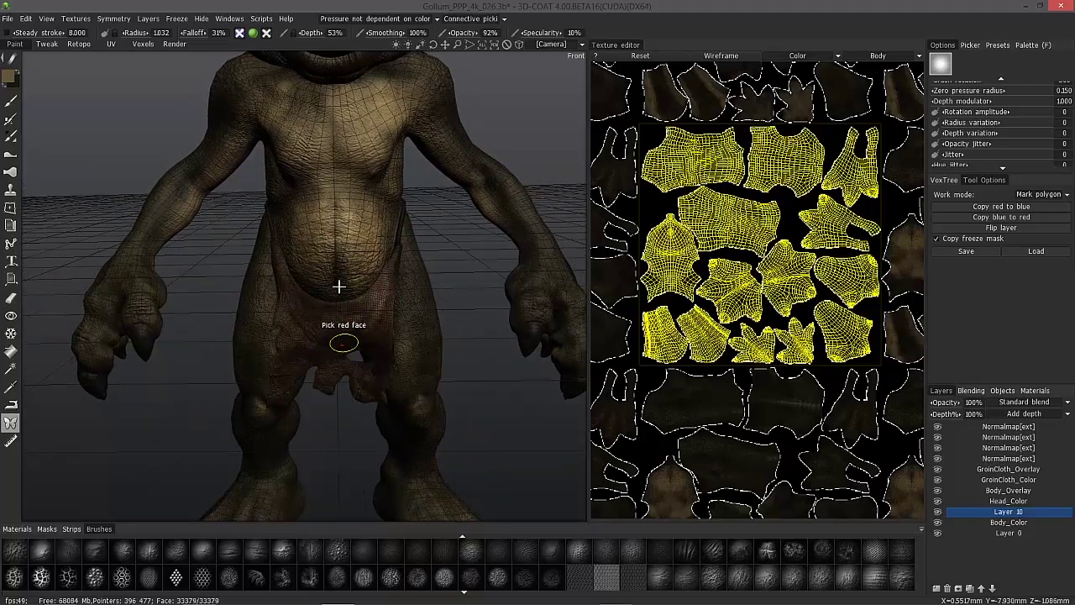
{"action": "middle_click_drag", "start_coordinate": [341, 310], "coordinate": [295, 214]}
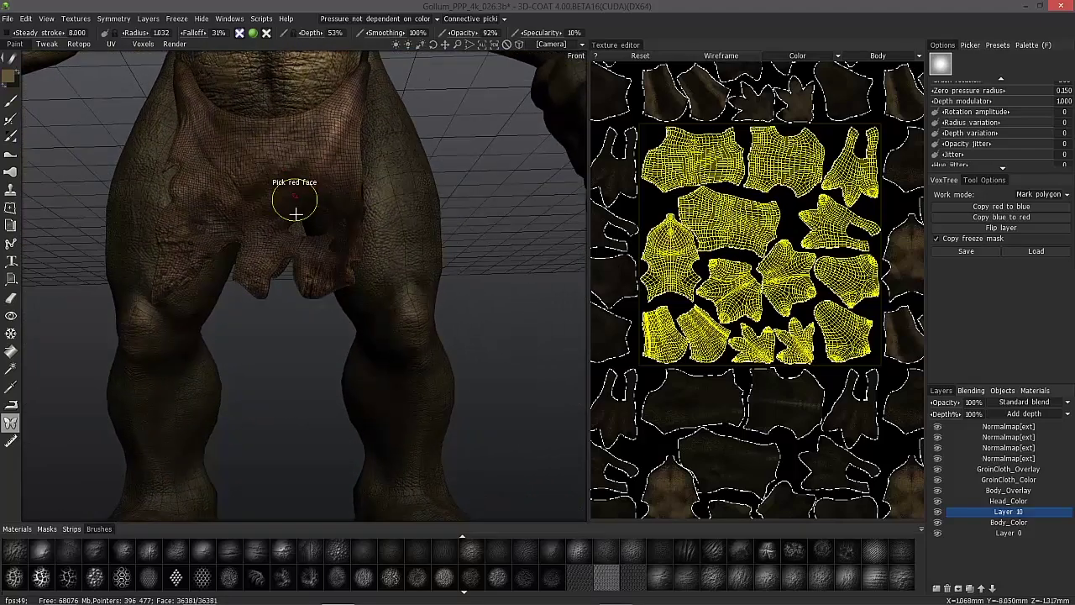
{"action": "right_click_drag", "start_coordinate": [296, 214], "coordinate": [275, 155], "text": "alt"}
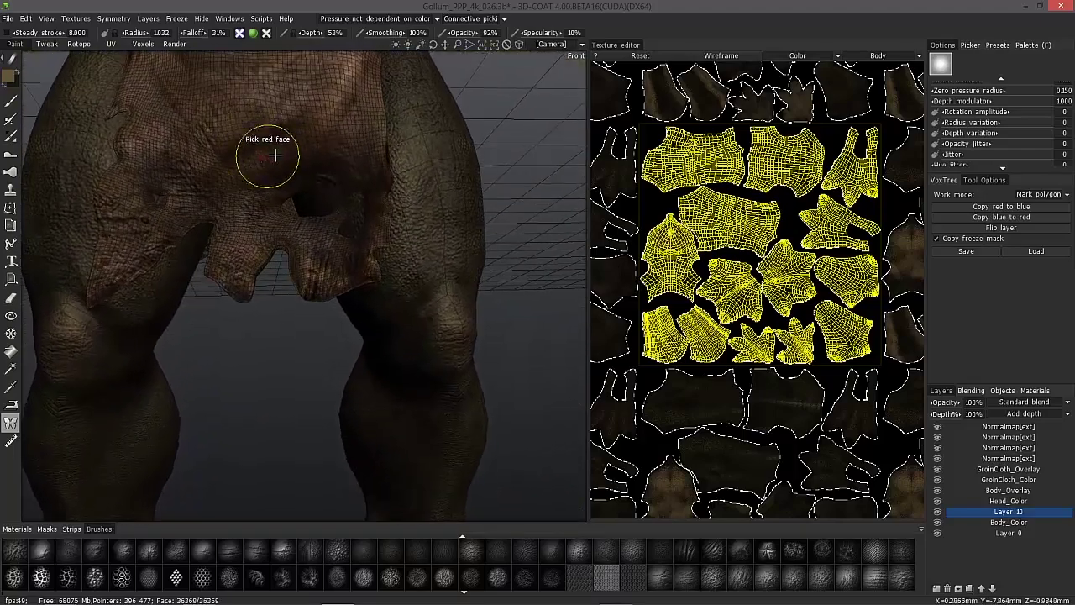
{"action": "mouse_move", "coordinate": [276, 156]}
{"action": "left_mouse_down", "text": "alt"}
{"action": "mouse_move", "coordinate": [223, 106]}
{"action": "mouse_move", "coordinate": [267, 152]}
{"action": "left_mouse_up", "text": "alt"}
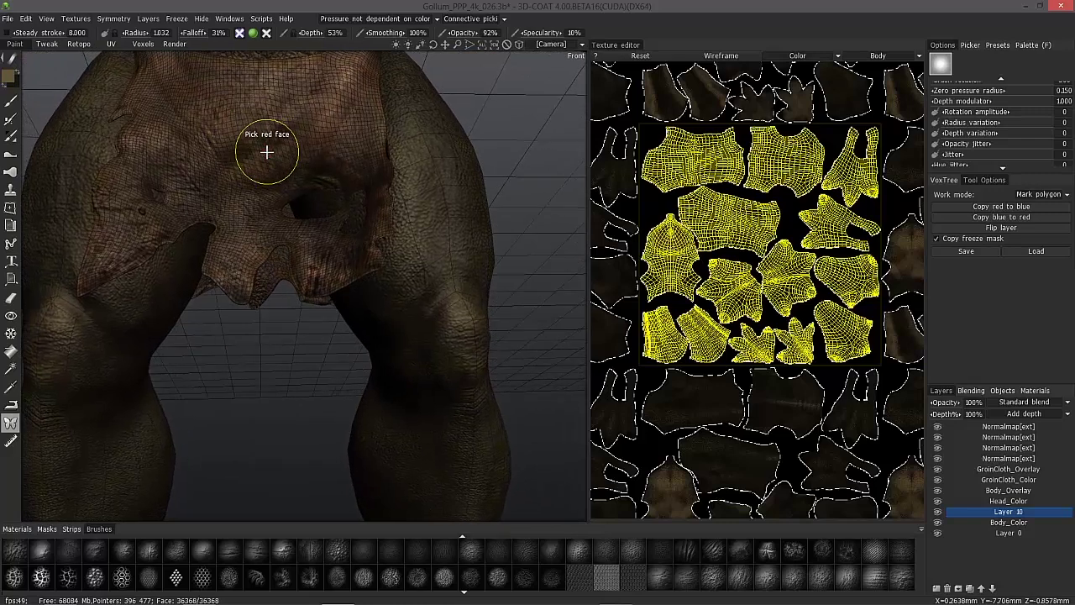
{"action": "middle_click_drag", "start_coordinate": [266, 152], "coordinate": [264, 154]}
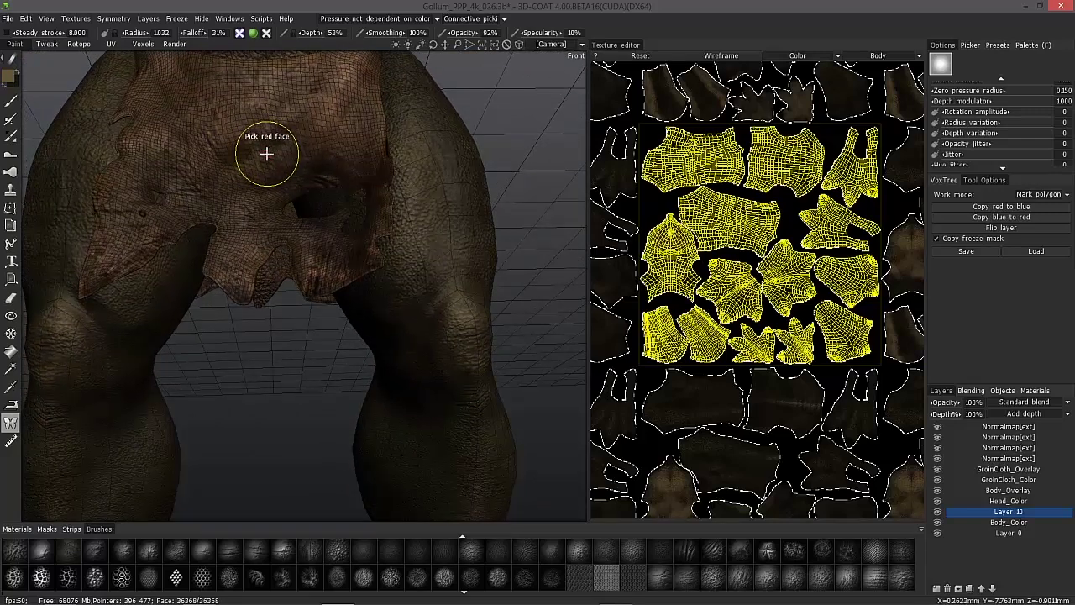
{"action": "middle_click_drag", "start_coordinate": [250, 152], "coordinate": [232, 221]}
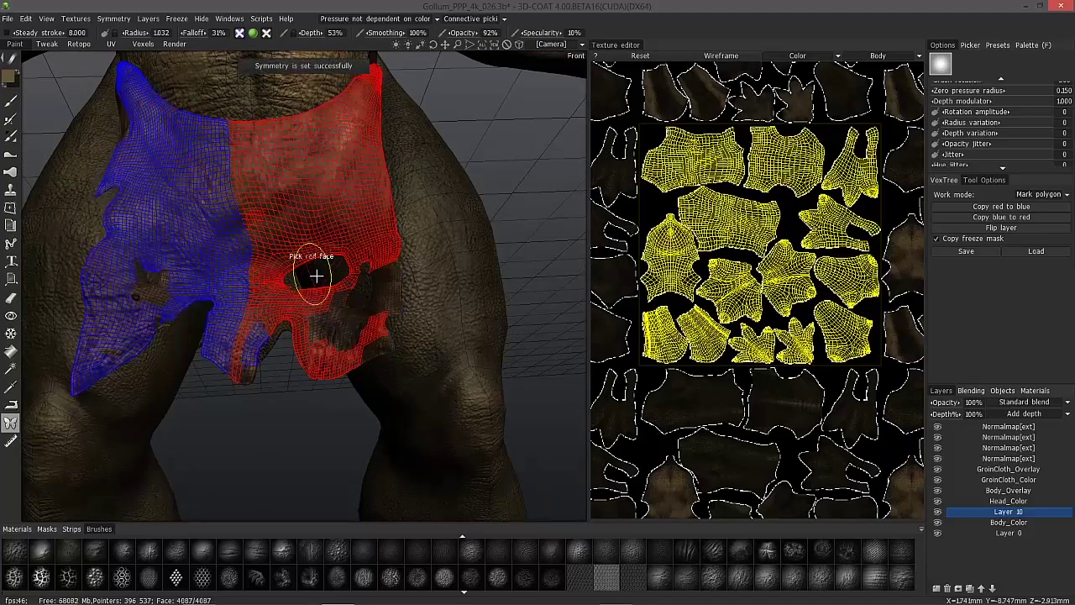
- Mark a red and a blue polygon on either side of the torso's centre line to divide the body into symmetry halves
{"action": "middle_click_drag", "start_coordinate": [316, 275], "coordinate": [288, 257]}
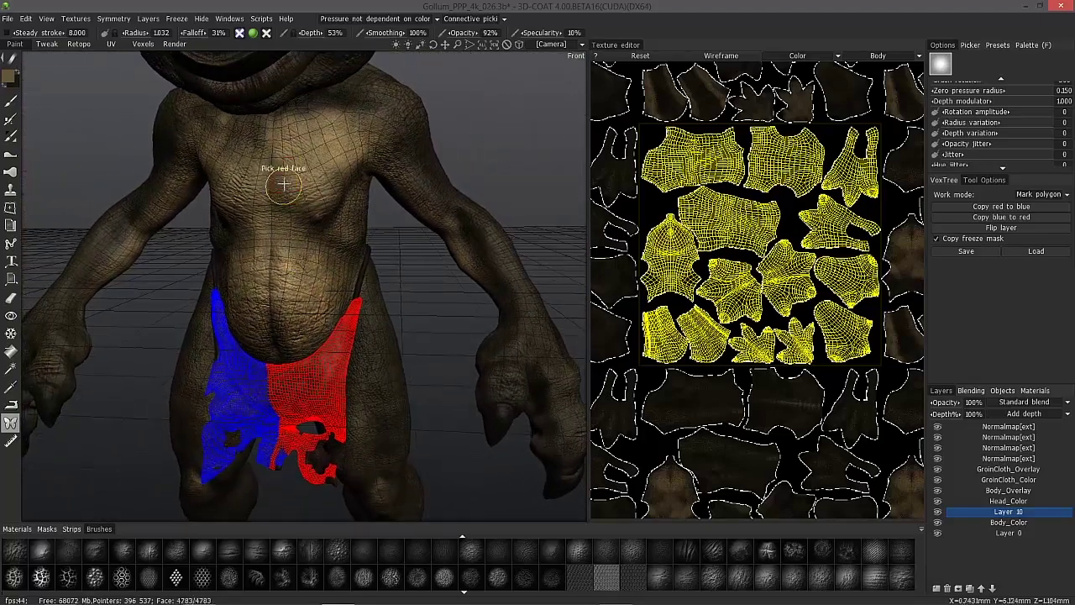
{"action": "middle_click_drag", "start_coordinate": [284, 183], "coordinate": [280, 182]}
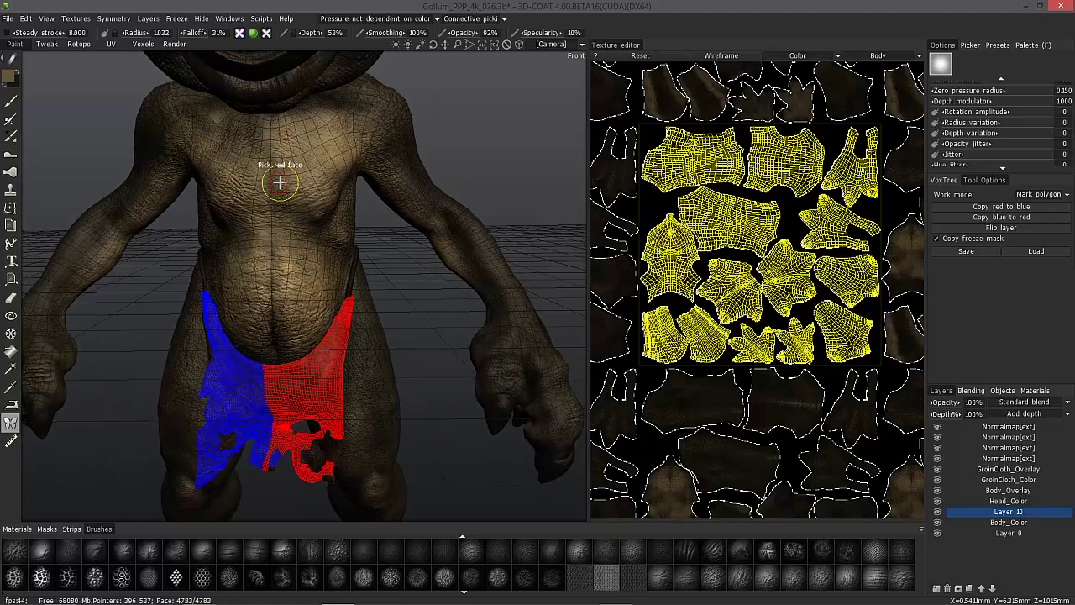
{"action": "middle_click_drag", "start_coordinate": [319, 213], "coordinate": [316, 219]}
{"action": "left_click", "coordinate": [315, 220]}
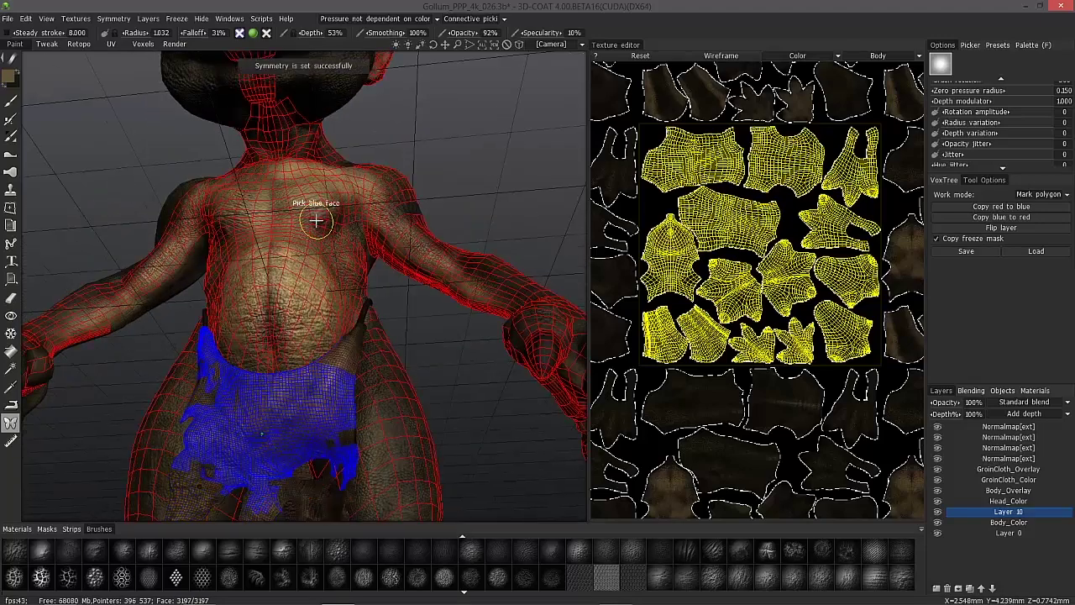
{"action": "middle_click_drag", "start_coordinate": [249, 219], "coordinate": [286, 197]}
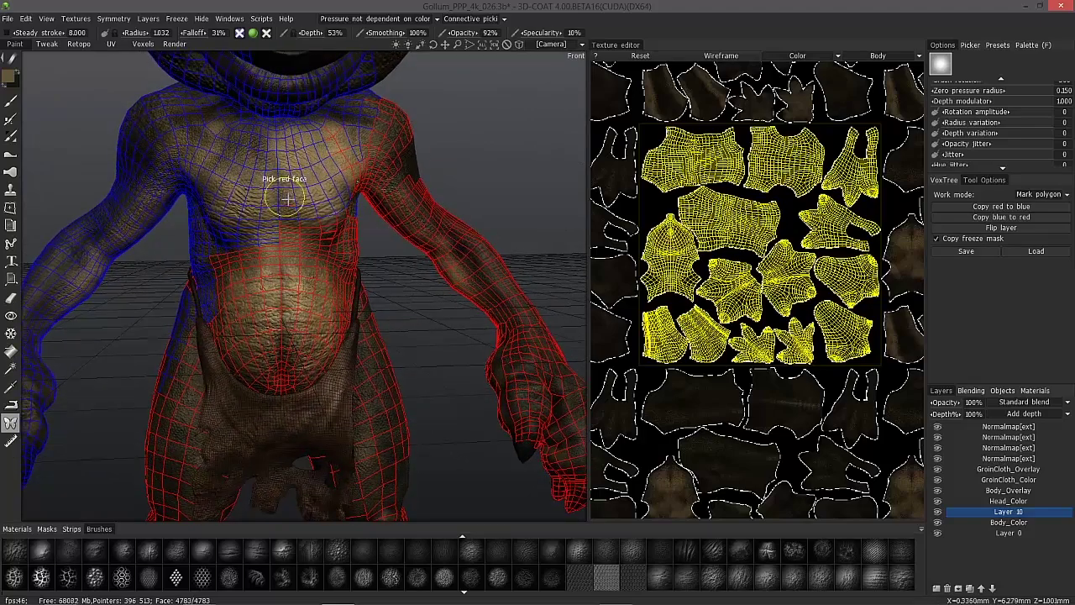
{"action": "left_click", "coordinate": [288, 197]}
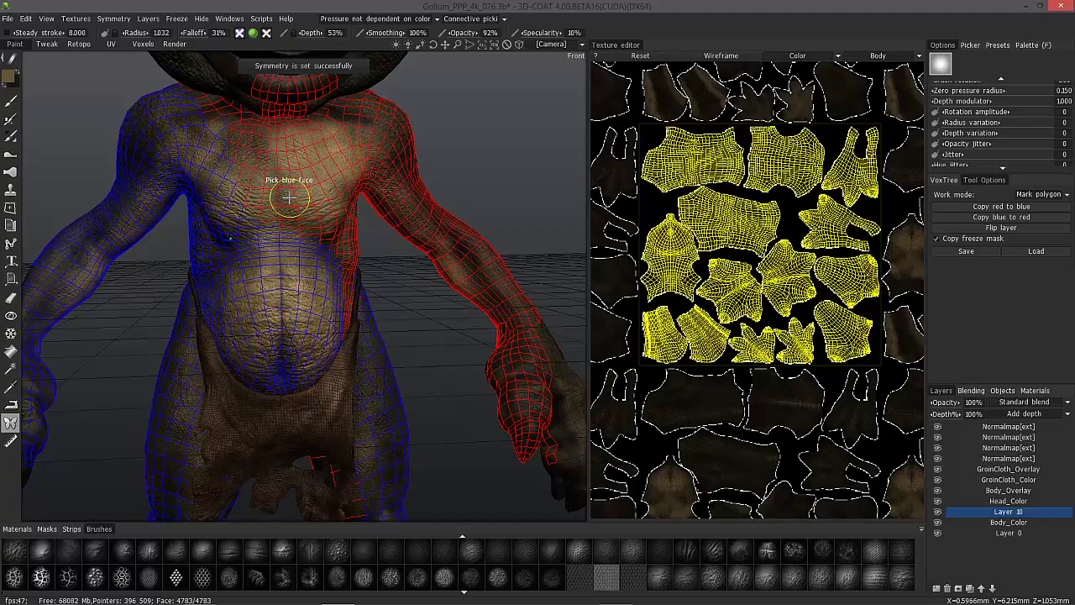
{"action": "right_click_drag", "start_coordinate": [378, 294], "coordinate": [302, 81]}
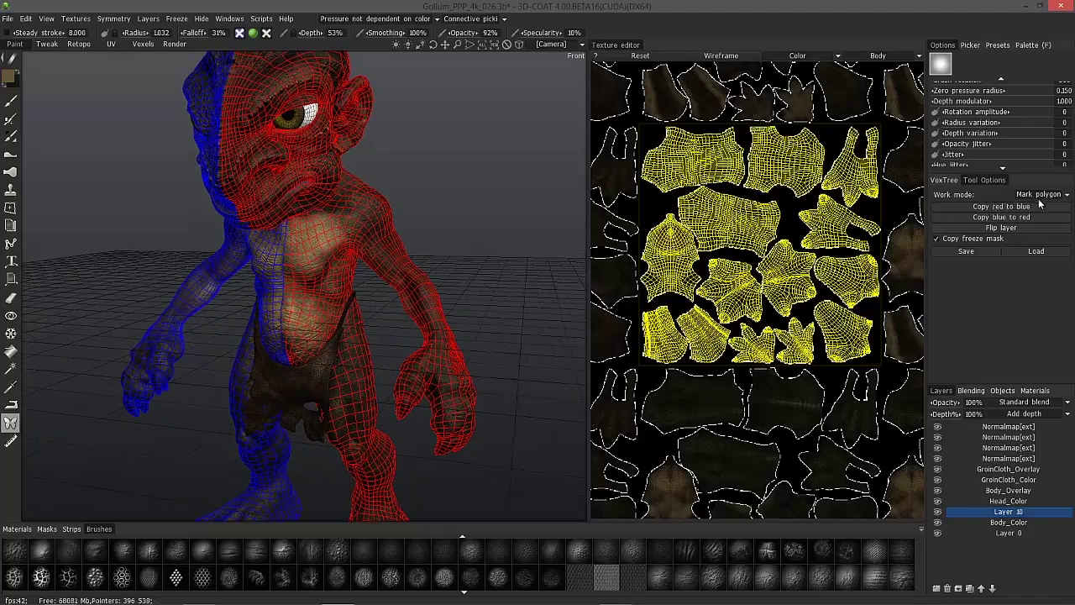
- Copy the active layer's paint from the red half to the blue half, and from the blue half to the red
{"action": "left_click", "coordinate": [1001, 207]}
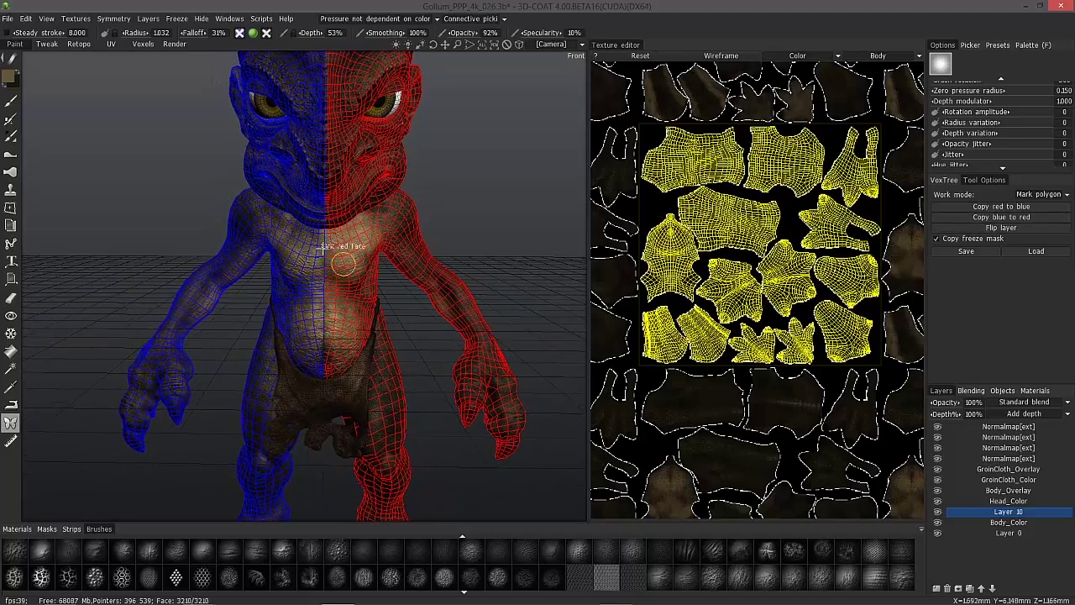
{"action": "left_click", "coordinate": [114, 19]}
{"action": "left_click", "coordinate": [117, 22]}
{"action": "left_click", "coordinate": [149, 20]}
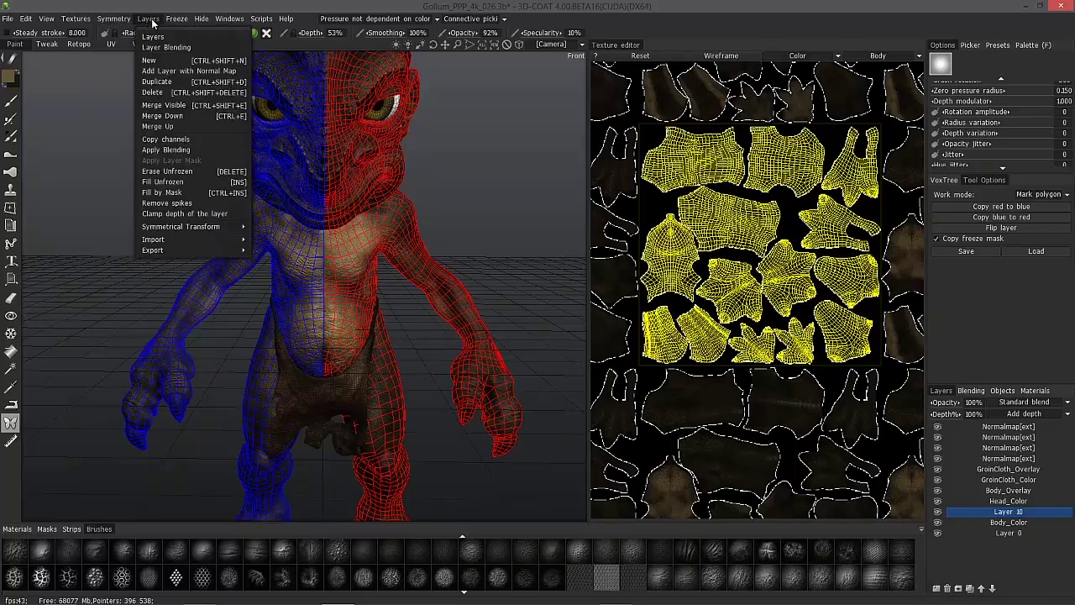
{"action": "mouse_move", "coordinate": [168, 231]}
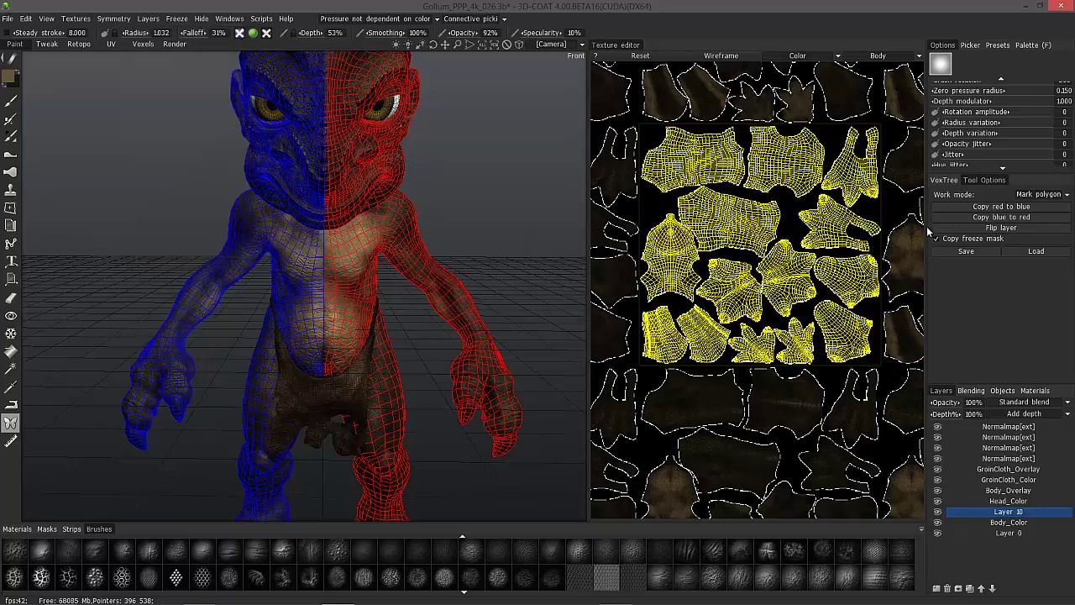
{"action": "left_click", "coordinate": [1002, 216]}
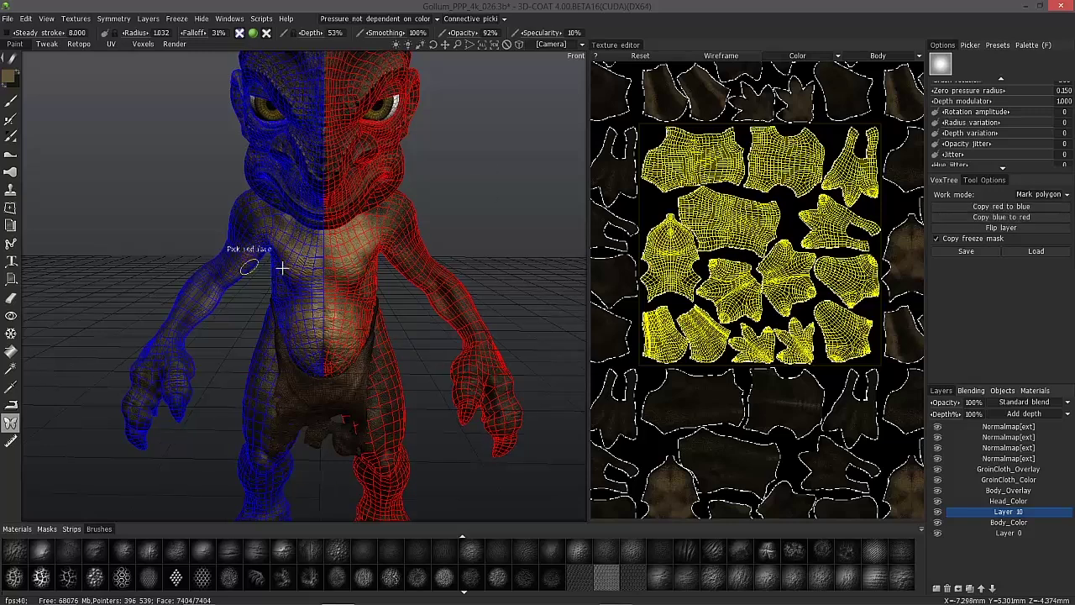
- Inspect the copied skin colour across the creature's red and blue symmetry halves, comparing torso, shoulders and arms from several angles and distances
{"action": "left_click_drag", "start_coordinate": [282, 268], "coordinate": [278, 273], "text": "alt"}
{"action": "left_click_drag", "start_coordinate": [293, 234], "coordinate": [387, 267], "text": "alt"}
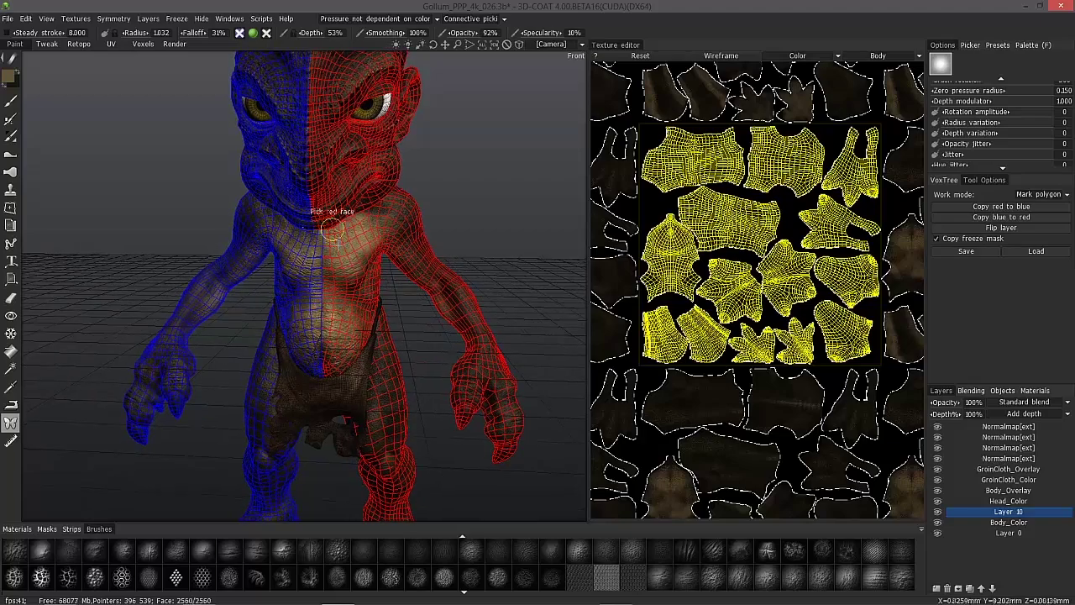
{"action": "left_click_drag", "start_coordinate": [326, 227], "coordinate": [317, 343], "text": "alt"}
{"action": "scroll", "coordinate": [347, 289], "scroll_direction": "up", "scroll_amount": 3}
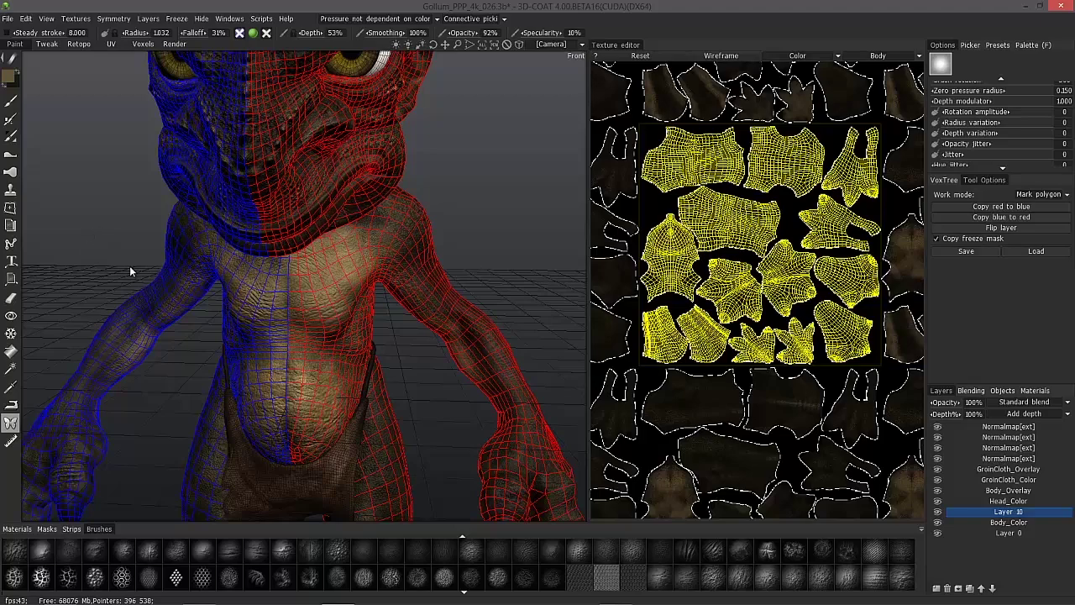
{"action": "left_click_drag", "start_coordinate": [127, 269], "coordinate": [121, 265], "text": "alt"}
{"action": "middle_click_drag", "start_coordinate": [120, 264], "coordinate": [252, 291]}
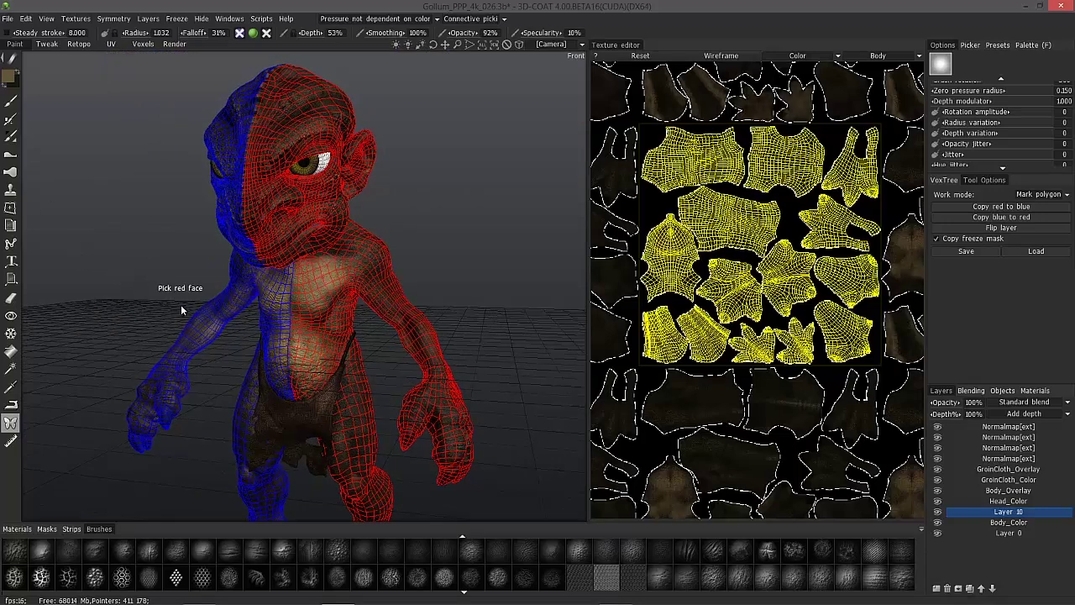
{"action": "middle_click_drag", "start_coordinate": [181, 304], "coordinate": [918, 239]}
{"action": "scroll", "coordinate": [287, 273], "scroll_direction": "down", "scroll_amount": 2}
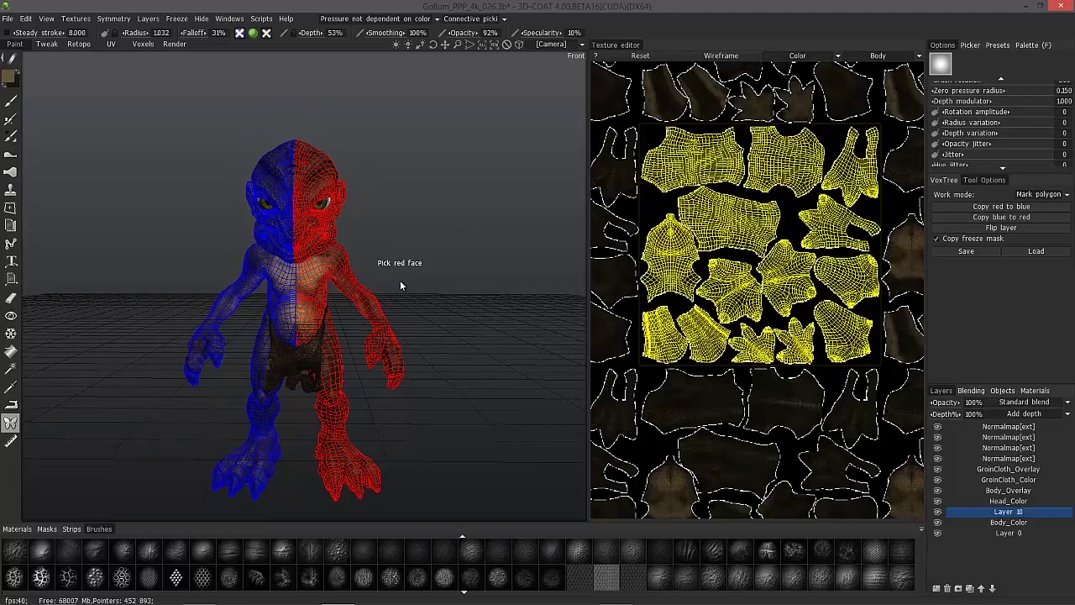
{"action": "scroll", "coordinate": [401, 279], "scroll_direction": "up", "scroll_amount": 5}
{"action": "scroll", "coordinate": [418, 270], "scroll_direction": "up", "scroll_amount": 2}
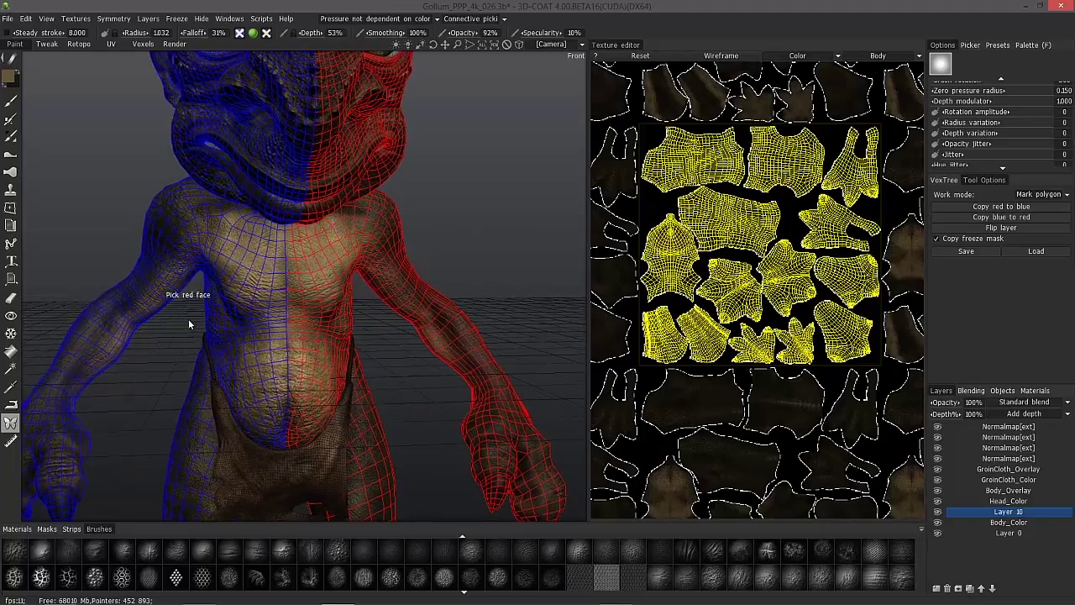
{"action": "left_click_drag", "start_coordinate": [190, 324], "coordinate": [216, 342]}
{"action": "middle_click_drag", "start_coordinate": [214, 343], "coordinate": [332, 99]}
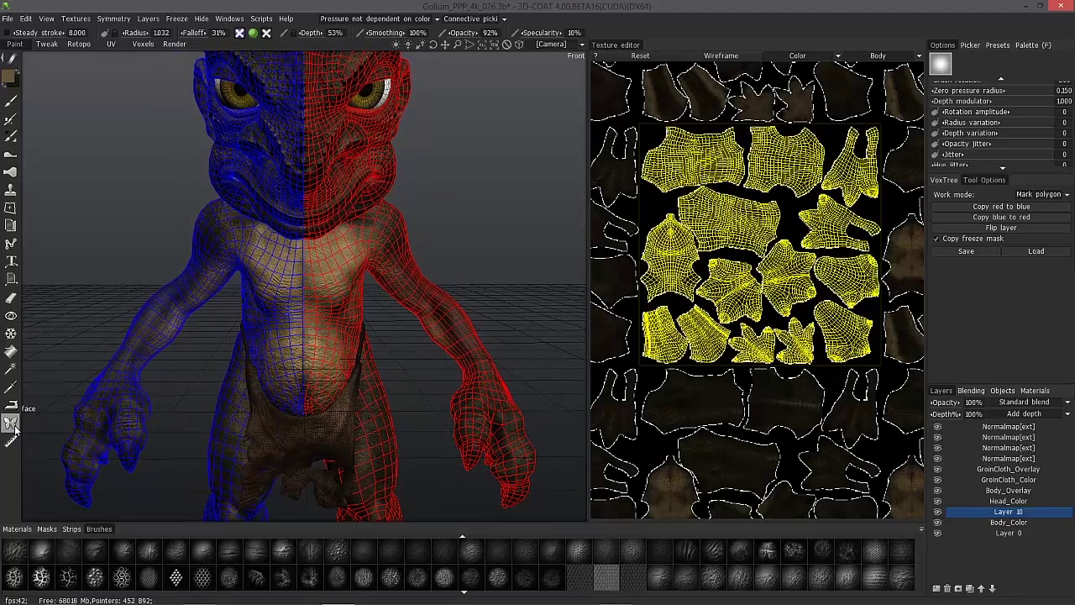
{"action": "middle_click_drag", "start_coordinate": [333, 300], "coordinate": [378, 236]}
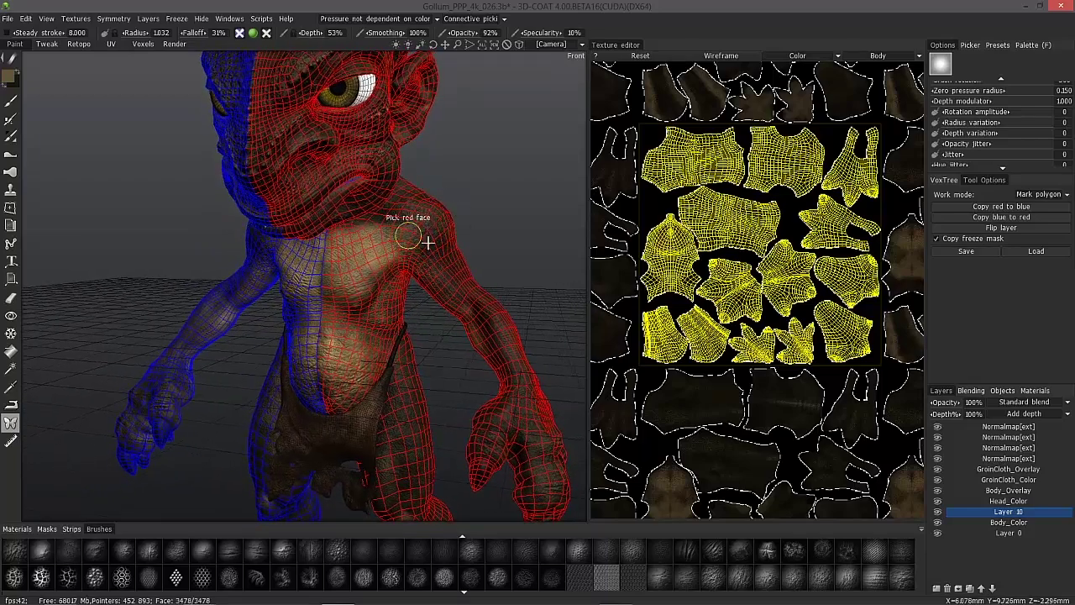
{"action": "left_click_drag", "start_coordinate": [427, 243], "coordinate": [414, 243], "text": "alt"}
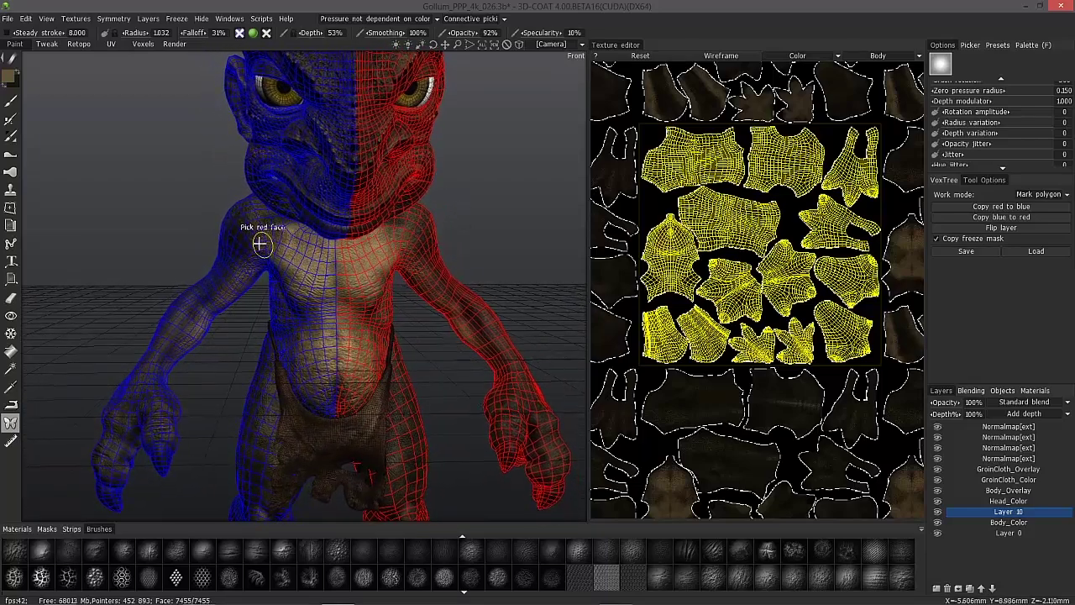
{"action": "middle_click_drag", "start_coordinate": [261, 243], "coordinate": [302, 249]}
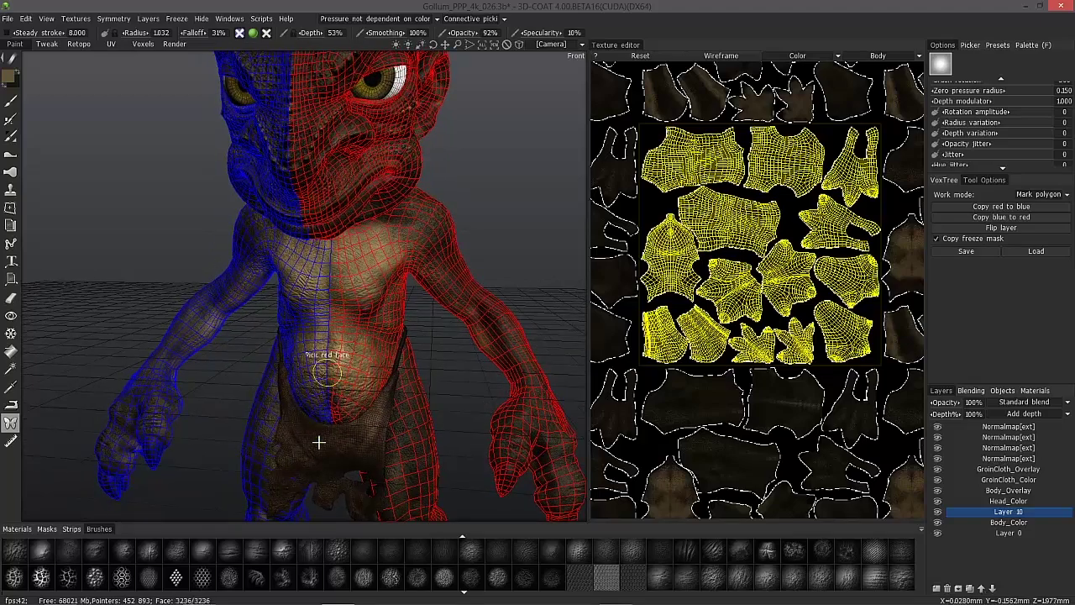
{"action": "left_click_drag", "start_coordinate": [319, 442], "coordinate": [406, 234], "text": "alt"}
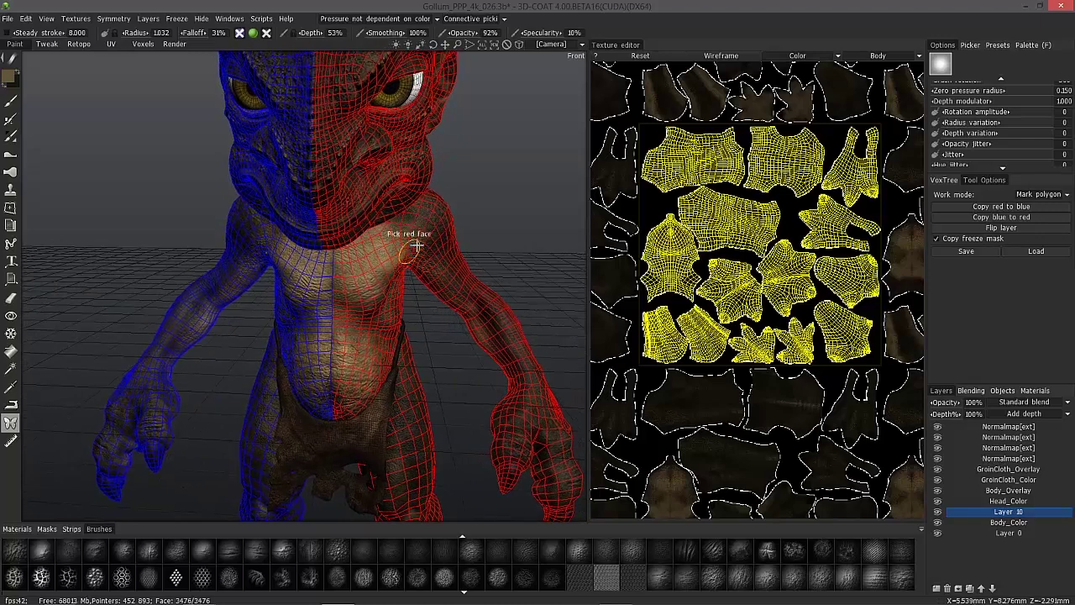